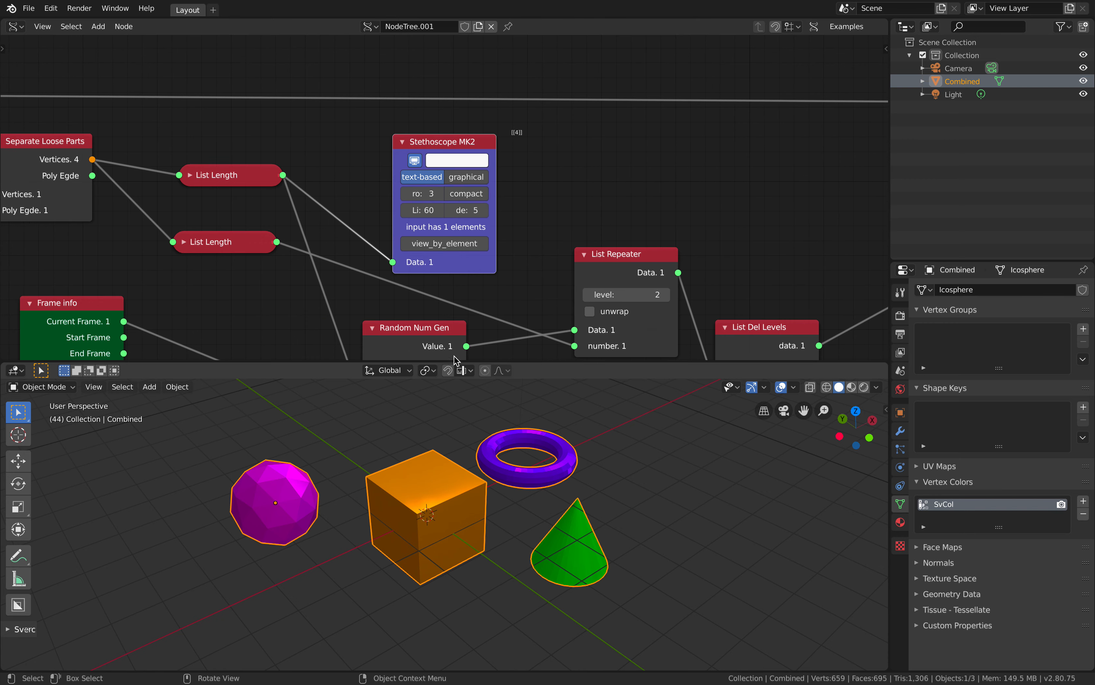
Feed the lower List Length output into the Stethoscope MK2 node and read the listed vertex counts
scroll(443, 196, down, 1)
drag(302, 235, 400, 253)
scroll(435, 238, up, 3)
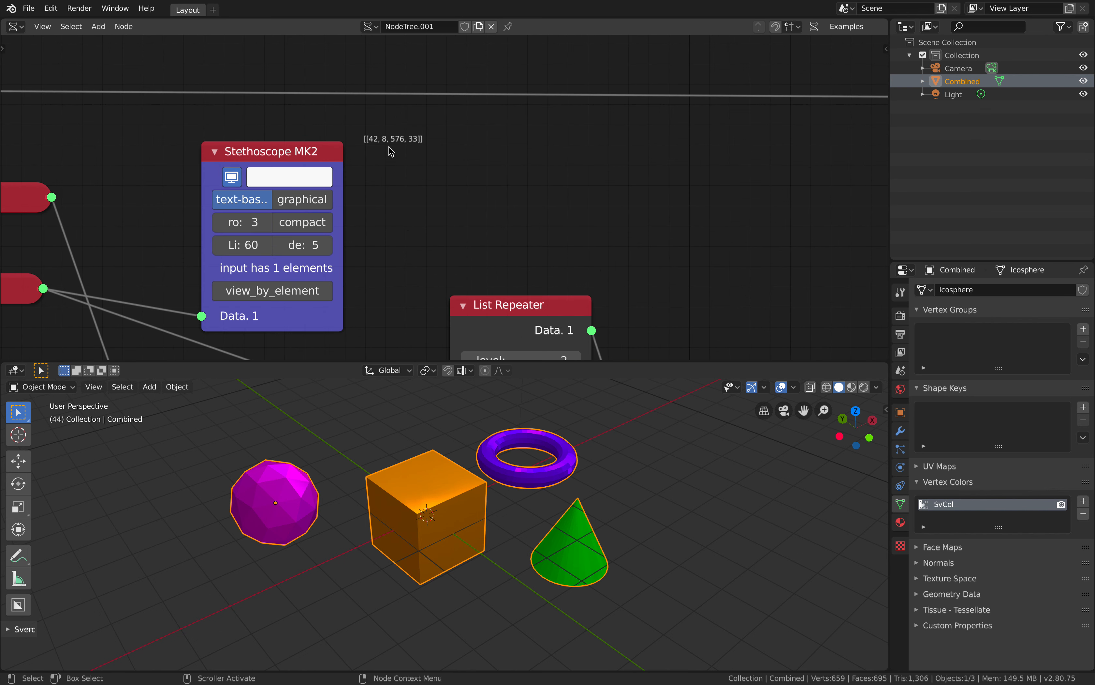
scroll(425, 136, down, 2)
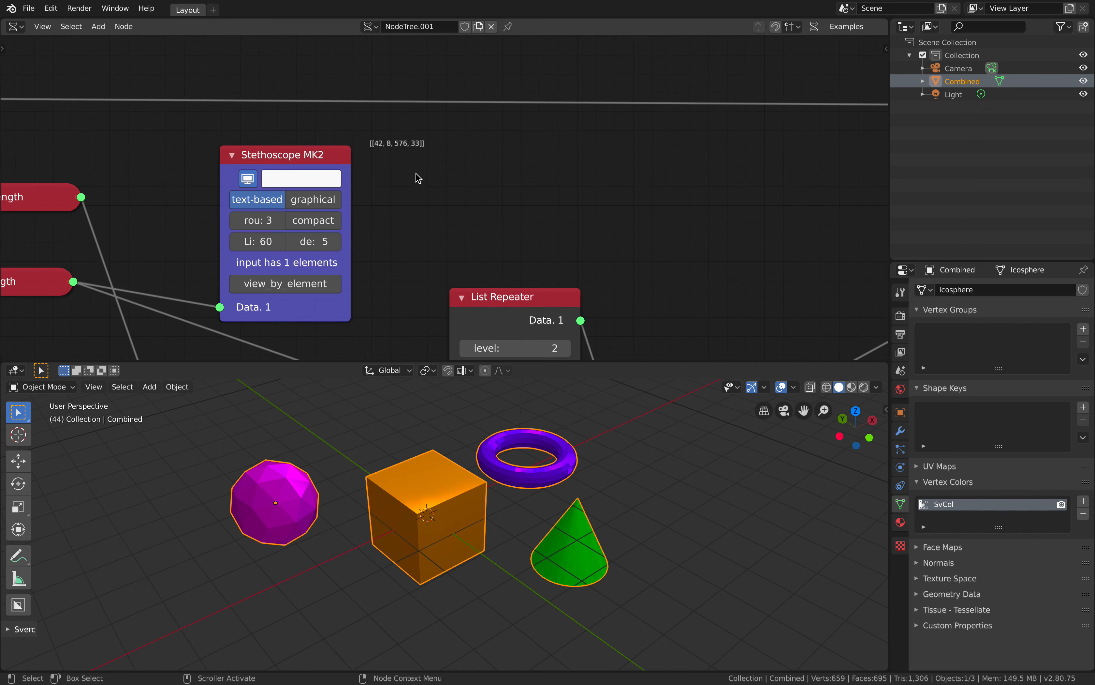
scroll(445, 169, down, 3)
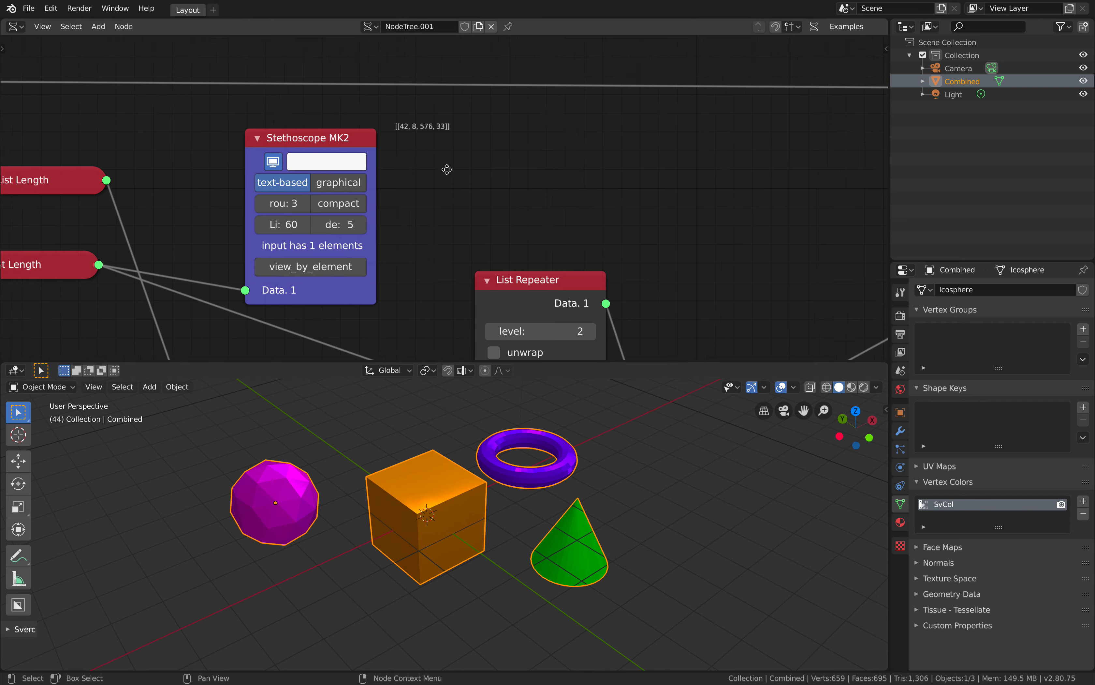
drag(439, 108, 450, 101)
scroll(464, 146, down, 1)
middle_drag(464, 149, 463, 107)
Nudge the Random Num Gen node into place between the Frame info and List Repeater nodes
drag(383, 234, 367, 231)
middle_drag(367, 231, 374, 220)
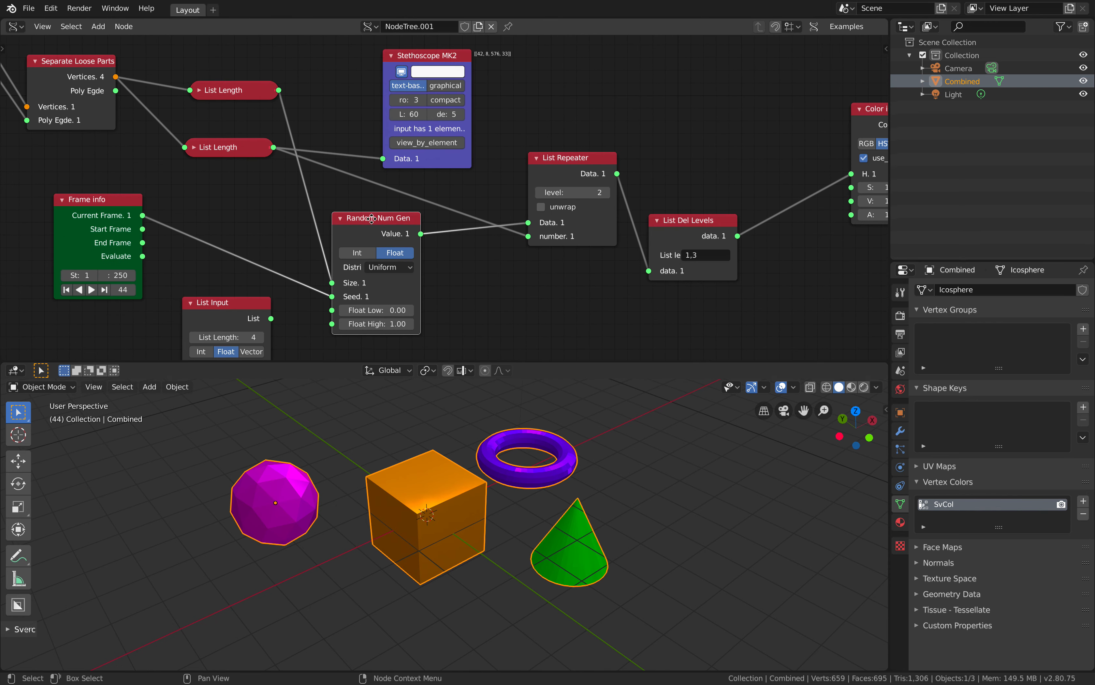
drag(367, 220, 368, 219)
middle_drag(368, 218, 381, 226)
drag(250, 95, 246, 95)
click(372, 228)
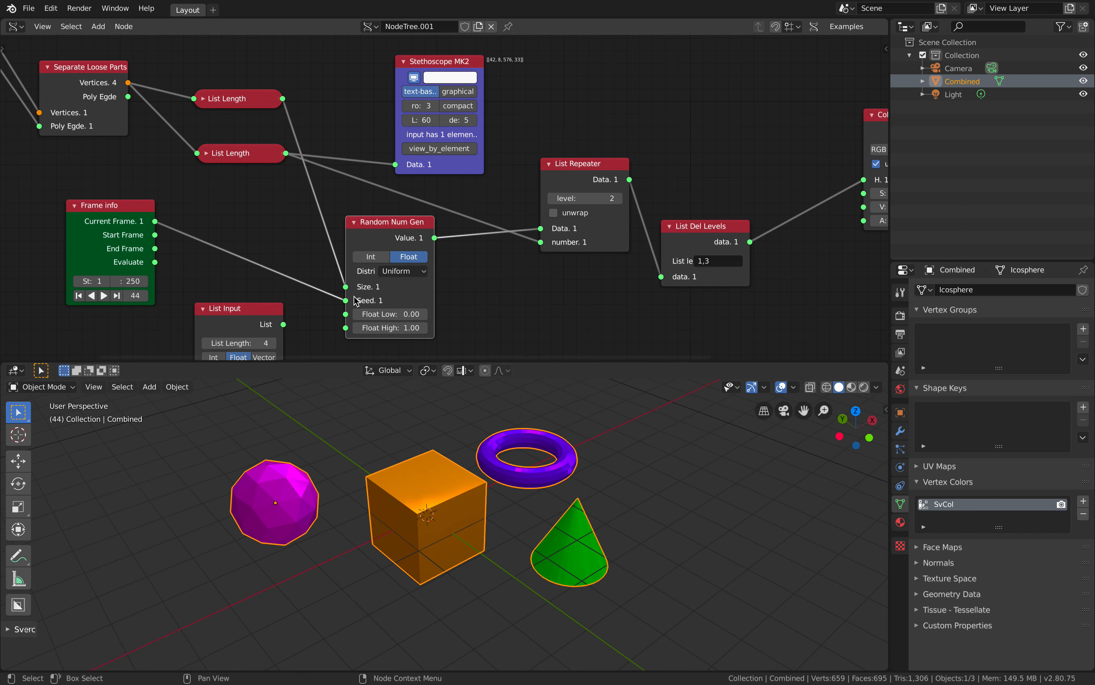
drag(120, 212, 93, 205)
drag(374, 226, 368, 223)
middle_drag(372, 267, 345, 255)
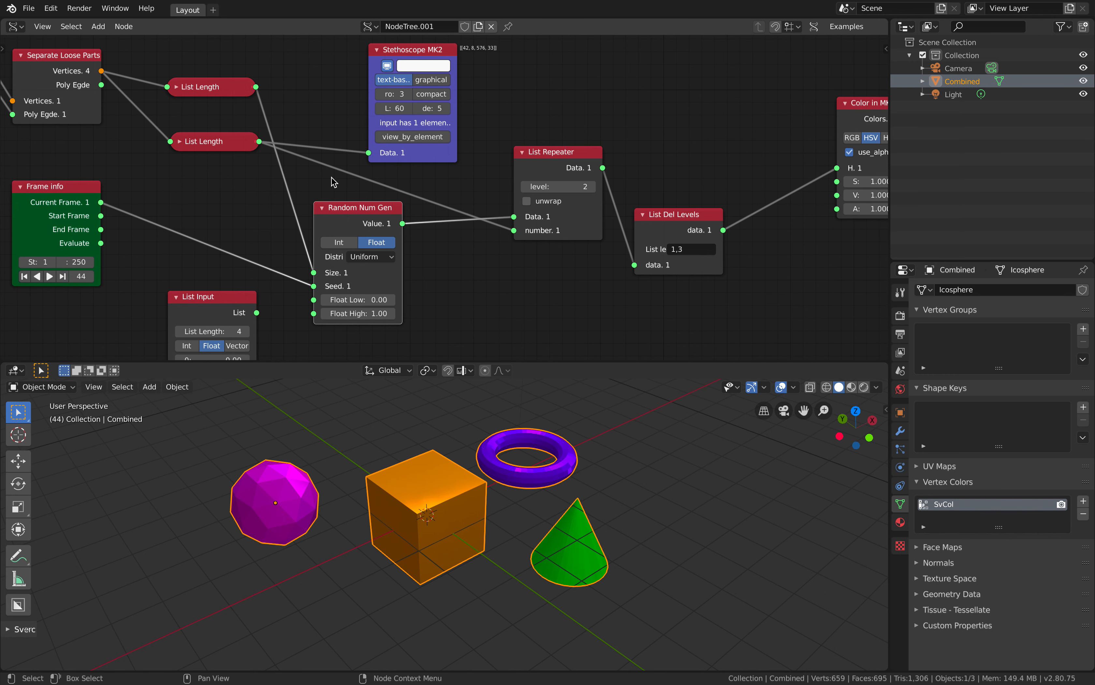
Connect the Random Num Gen value output to the Stethoscope MK2 and inspect the random values
middle_drag(413, 218, 408, 218)
middle_drag(321, 218, 244, 248)
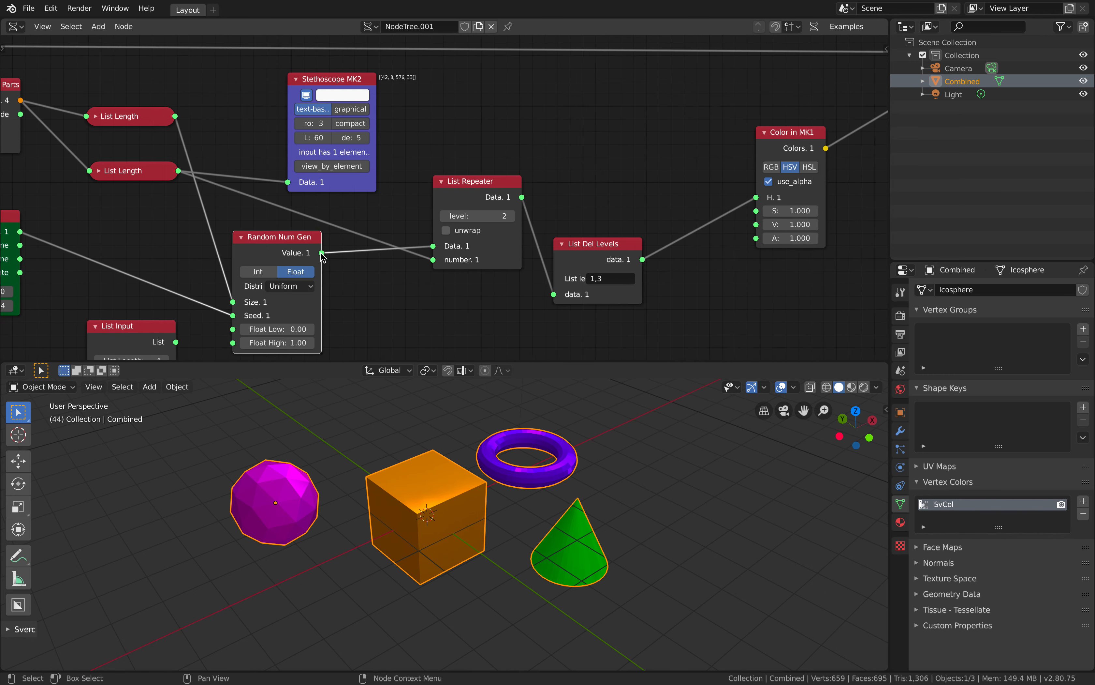
scroll(374, 206, up, 3)
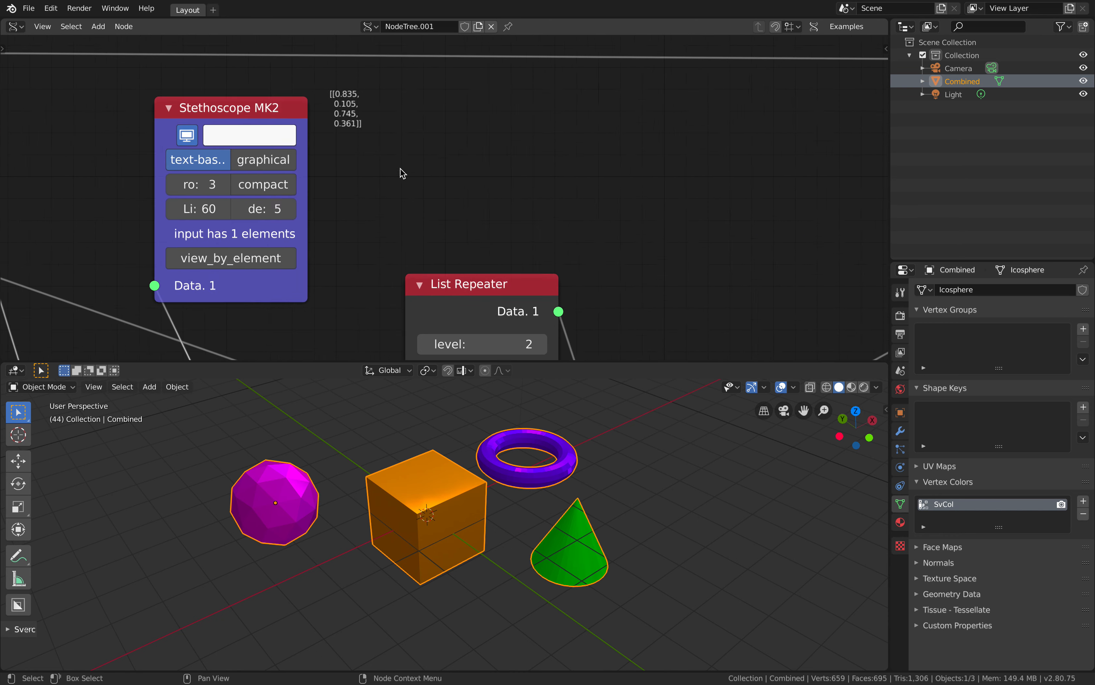
scroll(403, 174, up, 1)
middle_drag(403, 174, 434, 177)
scroll(413, 146, down, 2)
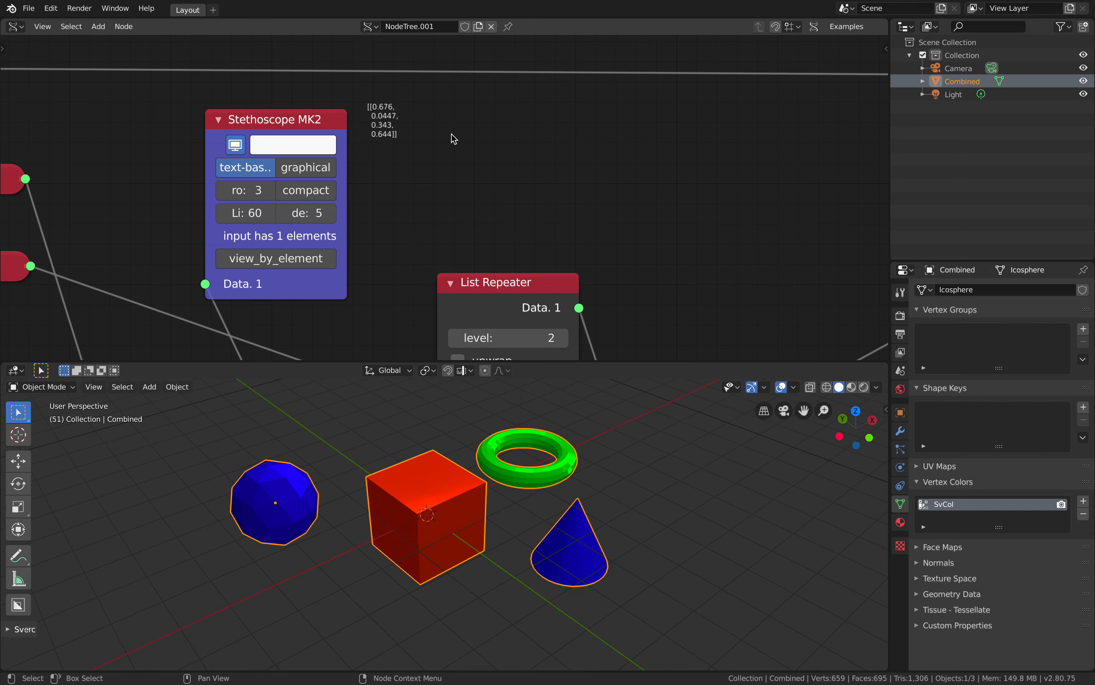
Rearrange the Stethoscope MK2, List Del Levels and List Repeater nodes to space them out
scroll(489, 186, down, 3)
middle_drag(489, 186, 454, 93)
drag(463, 170, 446, 178)
scroll(440, 175, down, 2)
middle_drag(438, 172, 457, 180)
drag(337, 80, 373, 82)
drag(467, 187, 487, 181)
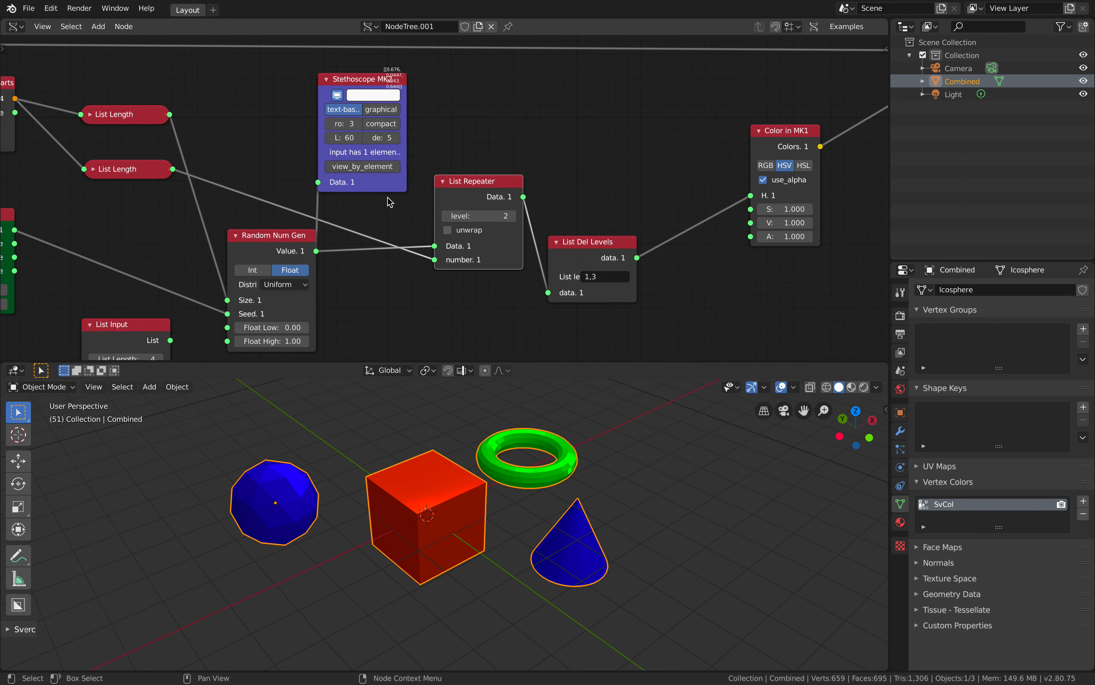
drag(571, 274, 585, 273)
middle_drag(462, 156, 467, 168)
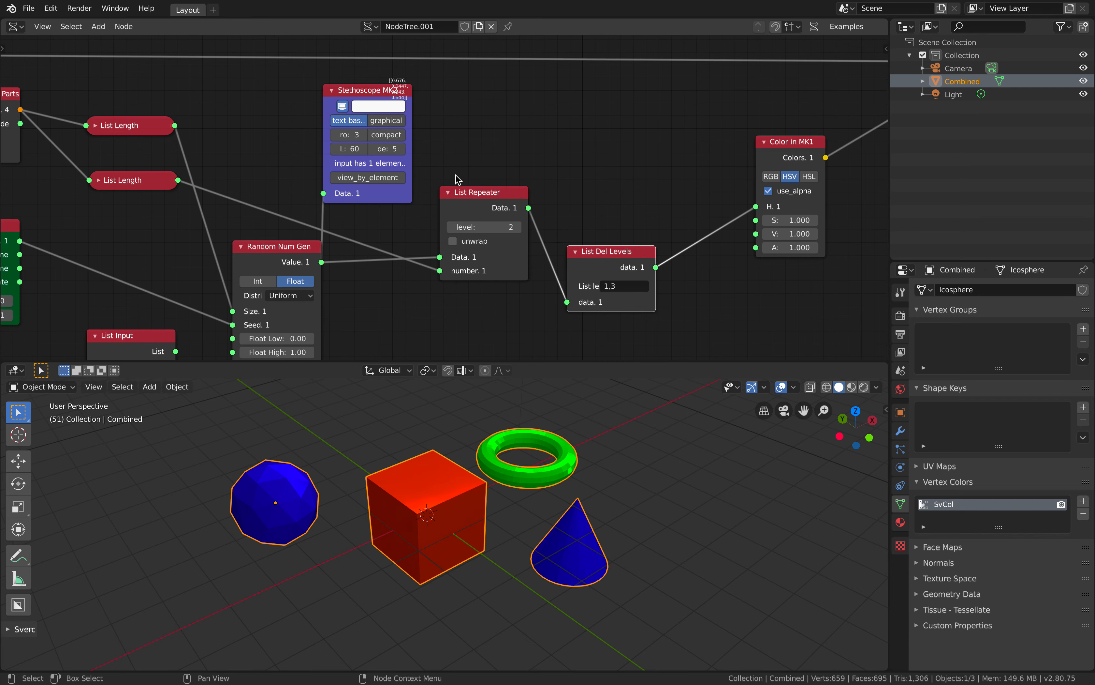
drag(462, 187, 460, 188)
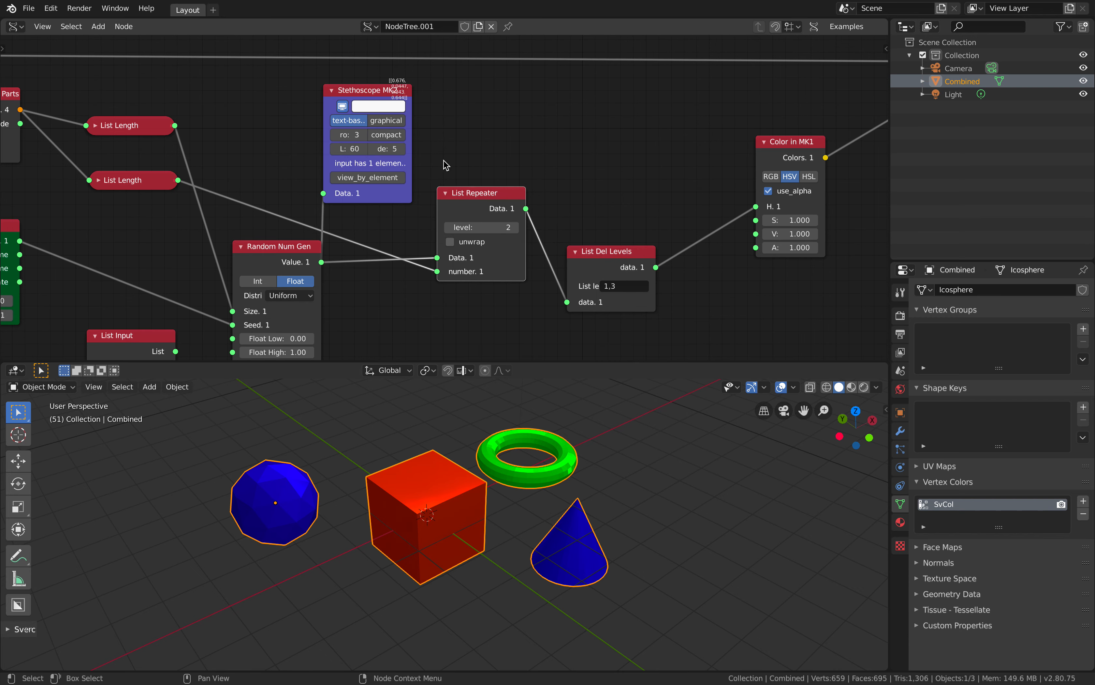
middle_drag(444, 161, 451, 171)
Move the Stethoscope MK2 above List Del Levels, wire the List Repeater output into it and inspect the repeated values
drag(399, 101, 627, 108)
drag(534, 220, 566, 212)
scroll(500, 189, up, 3)
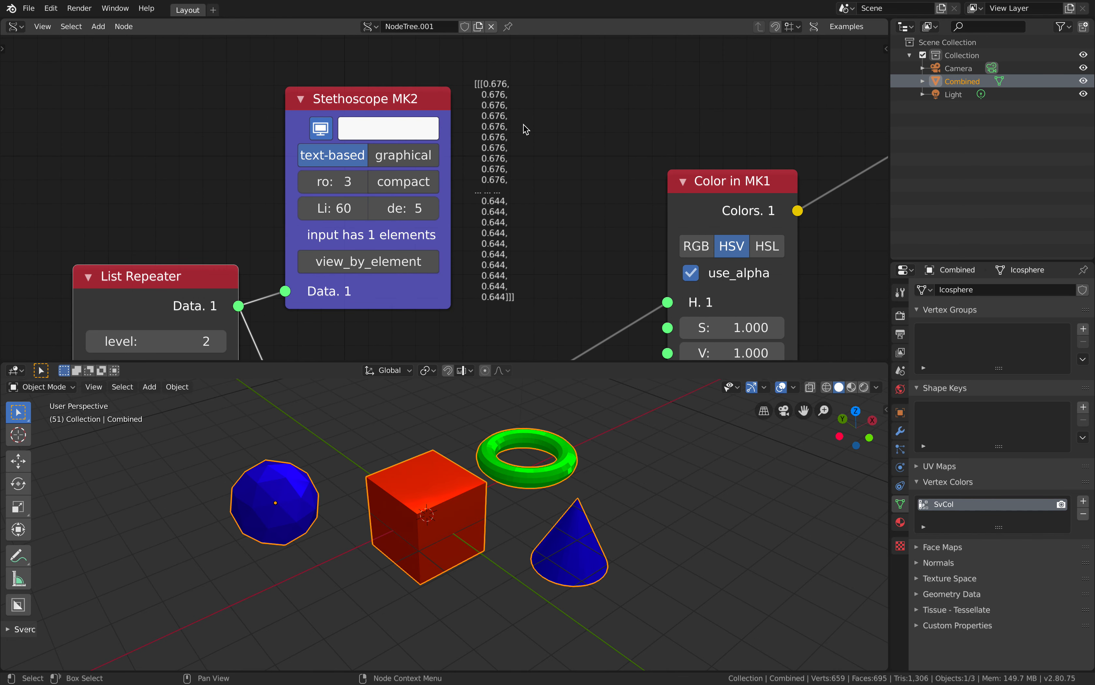
middle_drag(524, 124, 523, 133)
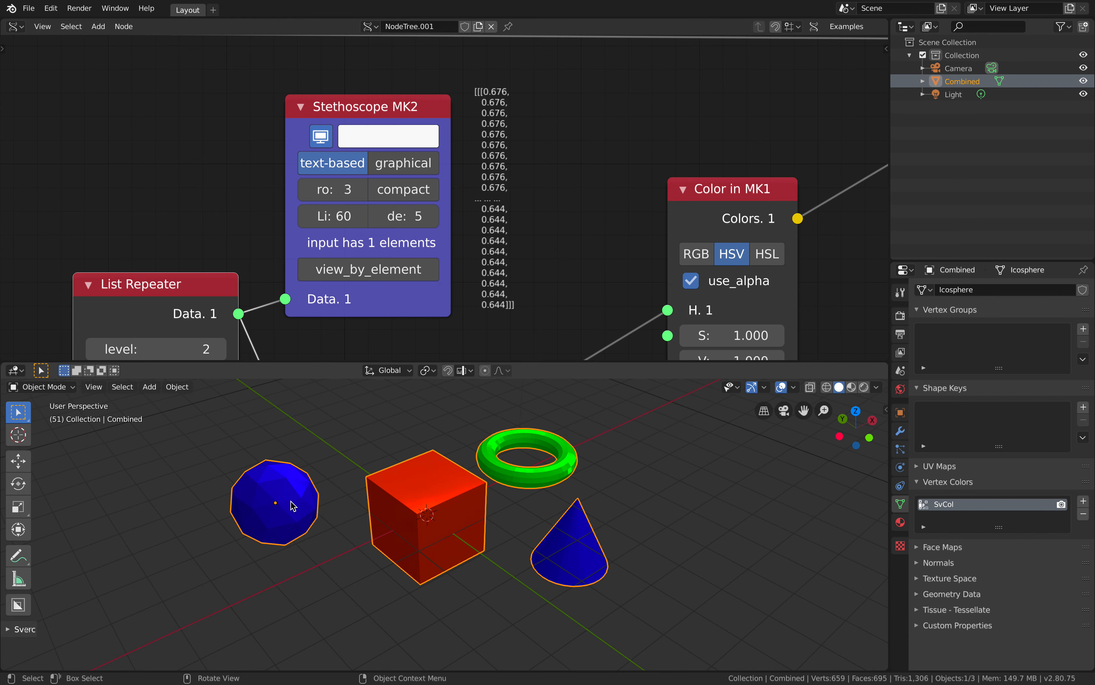
middle_drag(303, 493, 276, 486)
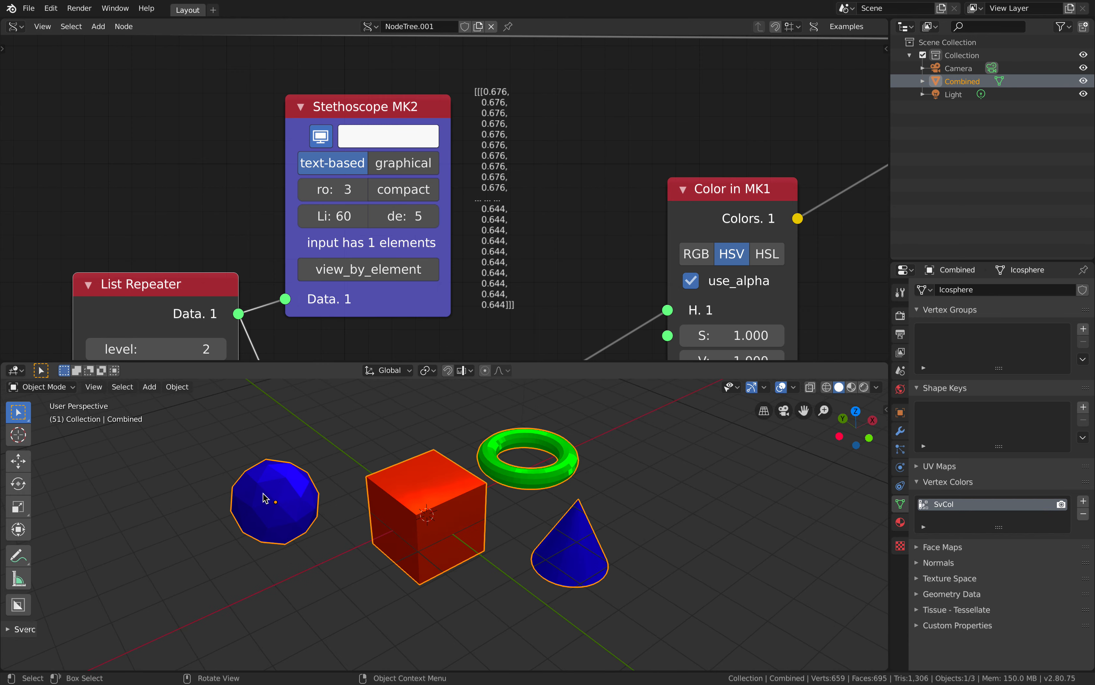
scroll(527, 259, down, 2)
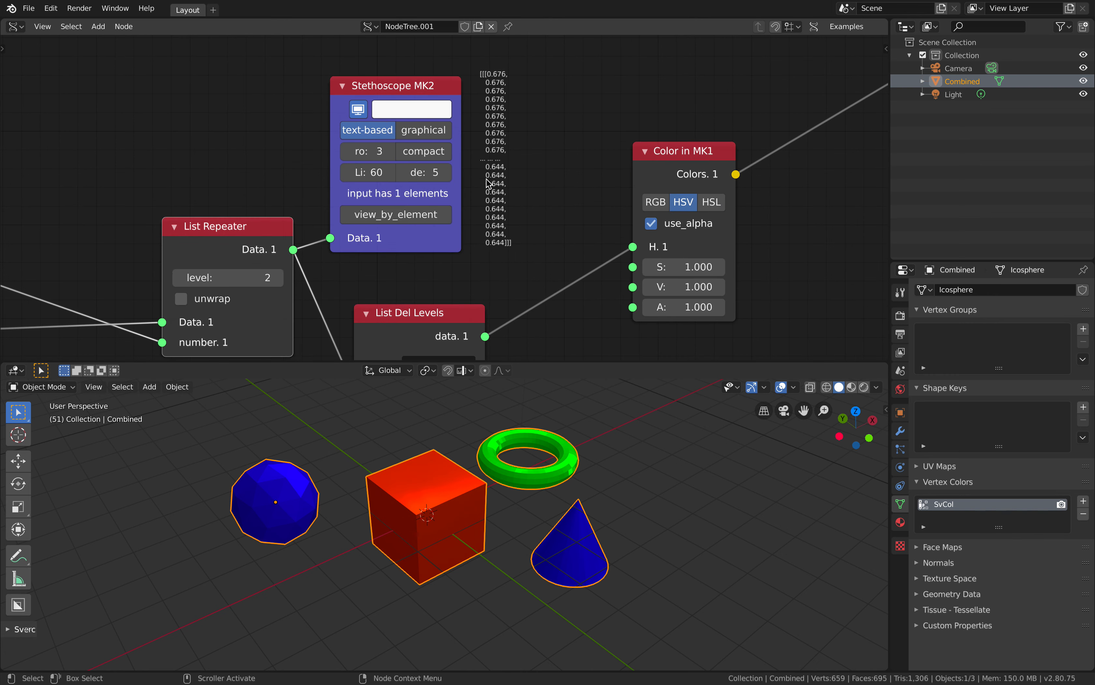
scroll(506, 170, down, 3)
Feed the List Del Levels output into the Stethoscope MK2, reposition the Stethoscope above it and read the data
middle_drag(511, 236, 491, 184)
drag(450, 238, 456, 233)
middle_drag(469, 202, 452, 246)
drag(446, 294, 329, 223)
click(392, 136)
drag(379, 108, 432, 108)
click(410, 151)
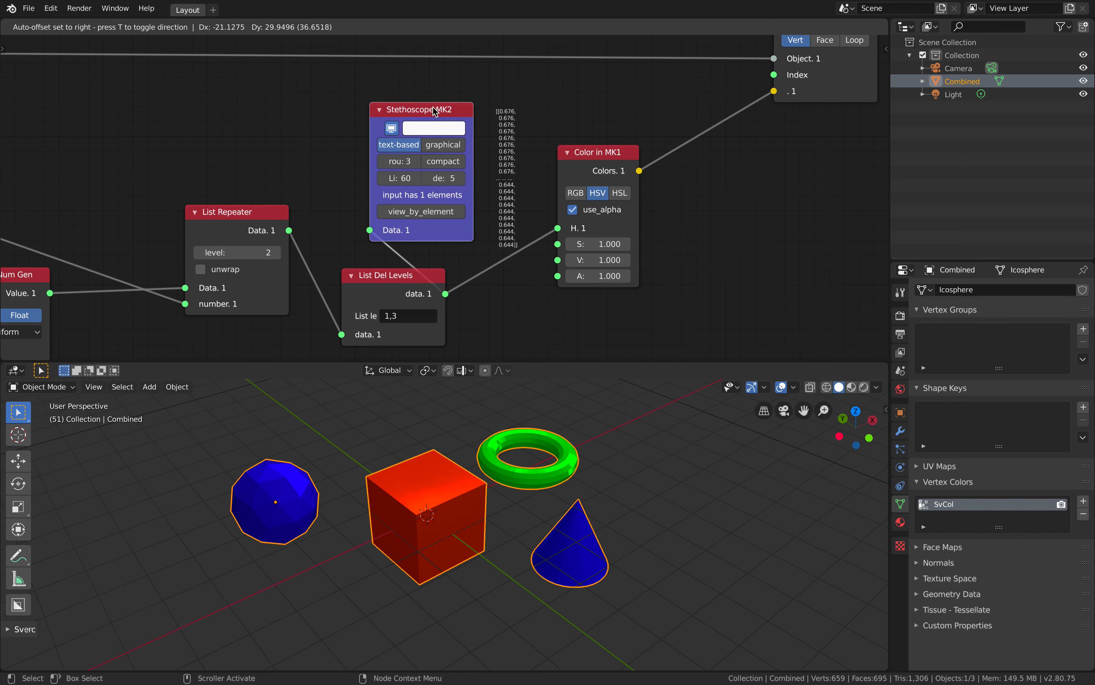
Lower the Color in MK1 node and reconnect the Stethoscope MK2 to the List Repeater output
middle_drag(432, 108, 335, 113)
drag(467, 155, 479, 206)
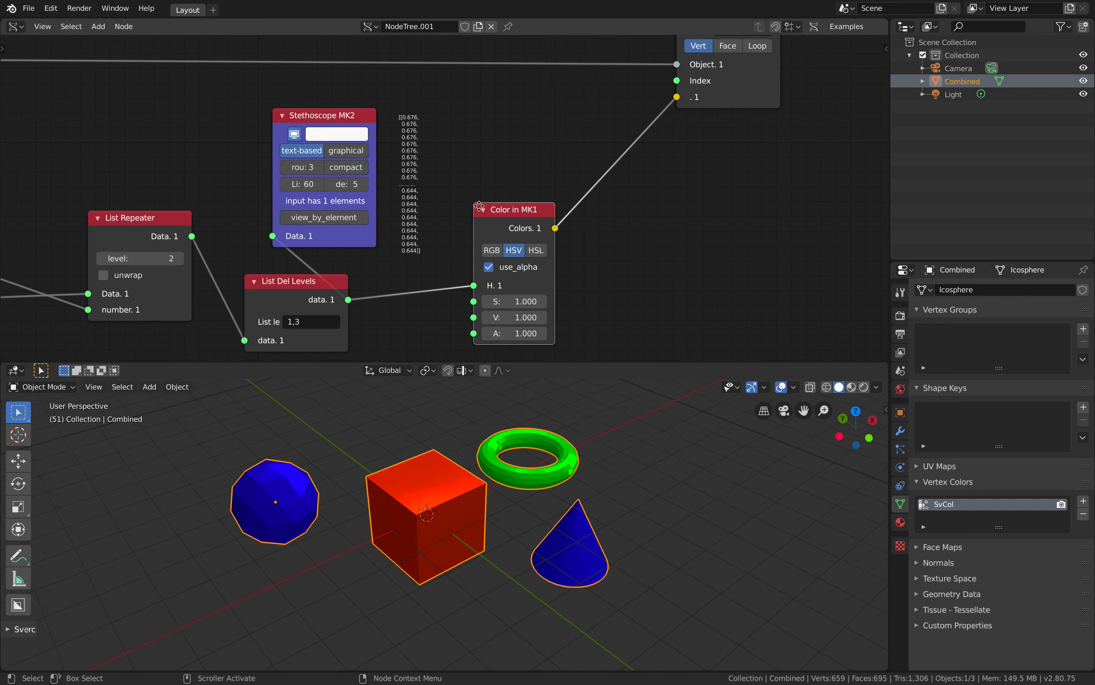
middle_drag(480, 206, 536, 122)
click(374, 103)
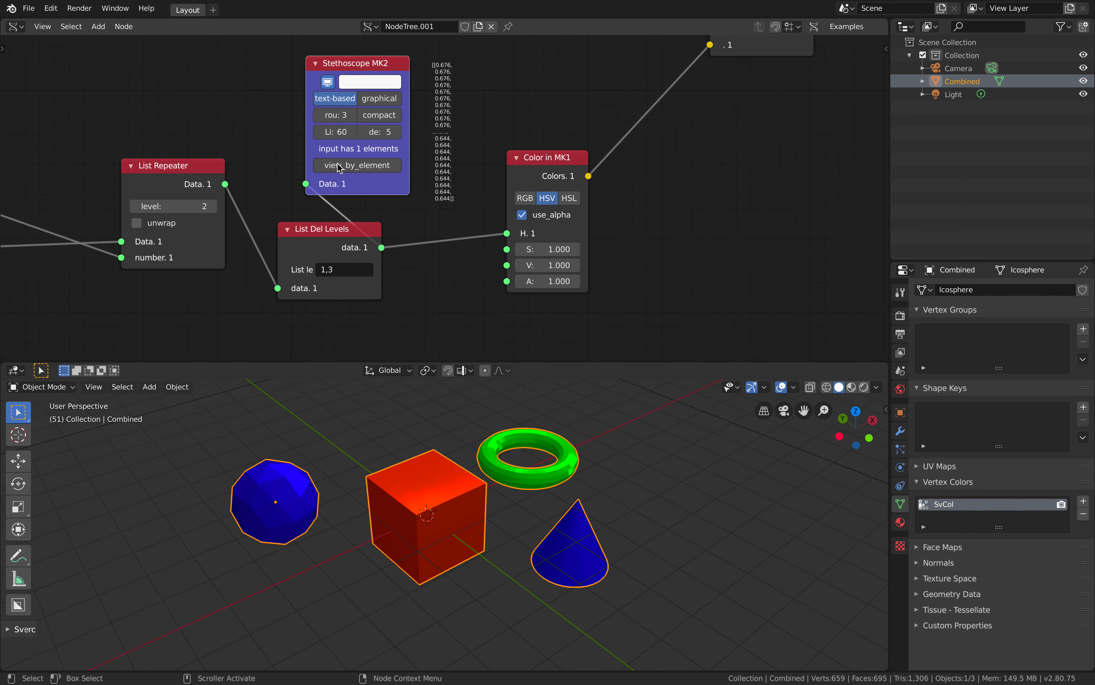
drag(232, 186, 306, 184)
middle_drag(277, 147, 288, 178)
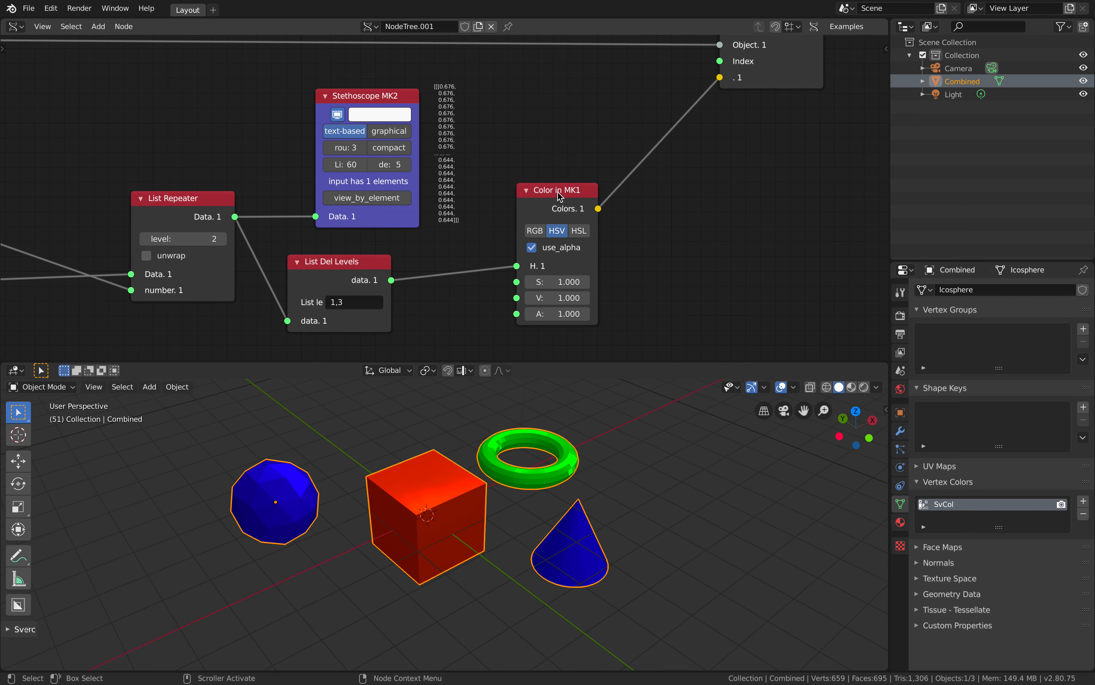
Set the Color in MK1 node's saturation to 0.580 and its value to 1
scroll(634, 207, down, 1)
middle_drag(609, 178, 581, 133)
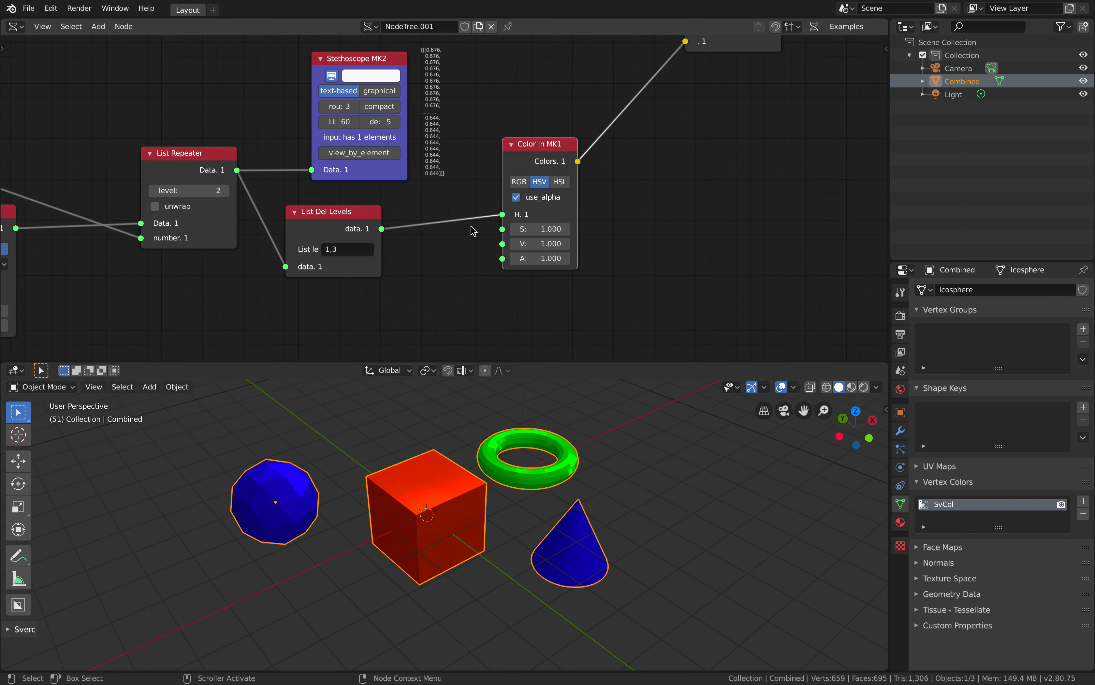
mouse_move(543, 229)
mouse_down()
mouse_move(518, 229)
mouse_move(533, 243)
mouse_up()
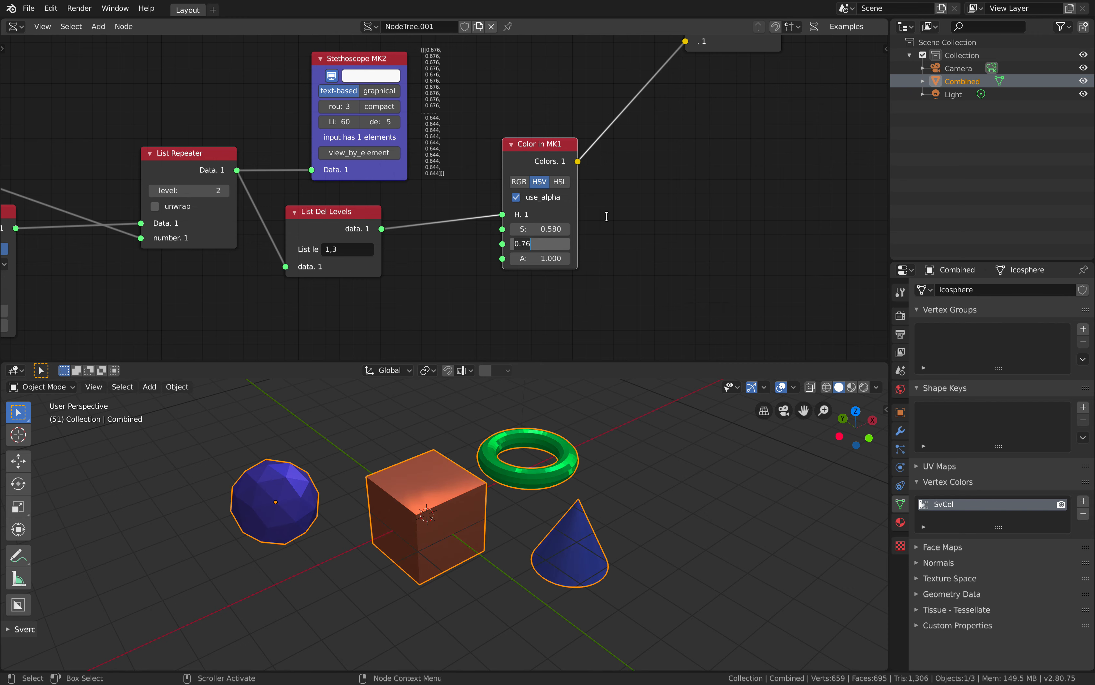
text(1)
key(Return)
Duplicate the Combined object twice, placing one copy behind the original and the other beside it
scroll(520, 448, down, 2)
middle_drag(460, 491, 427, 511)
scroll(434, 500, down, 2)
scroll(428, 514, up, 1)
key(shift+d)
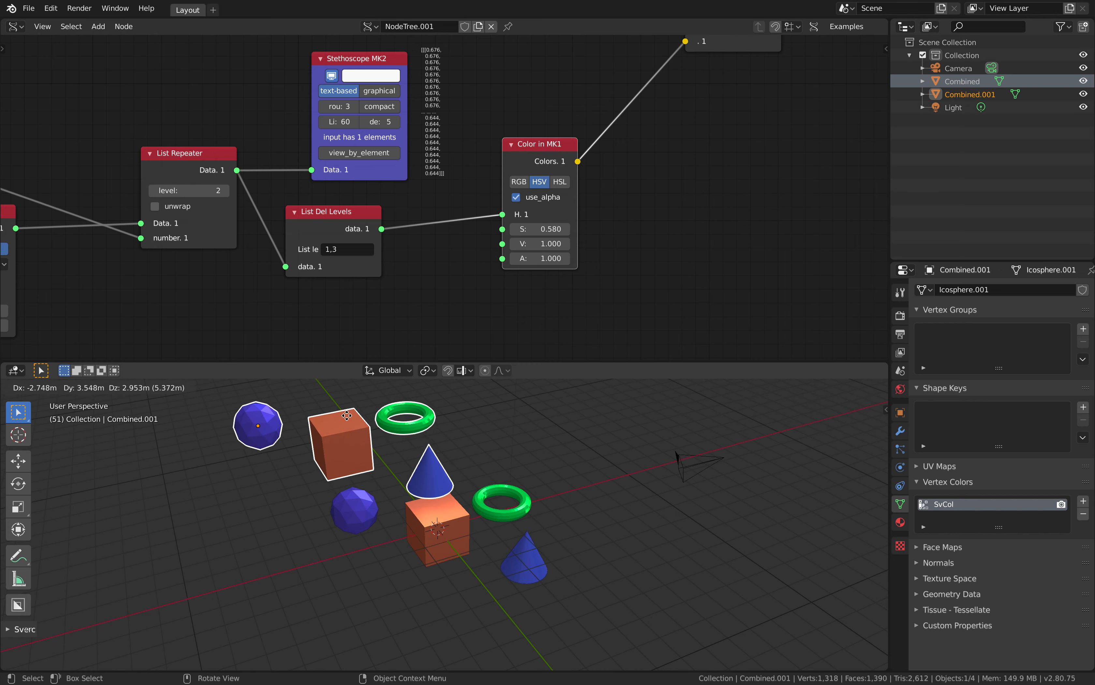
click(346, 416)
key(shift+d)
click(302, 485)
Add a monkey mesh and move it behind the row of shapes at the far side of the sphere copies
key(shift+a)
mouse_move(295, 474)
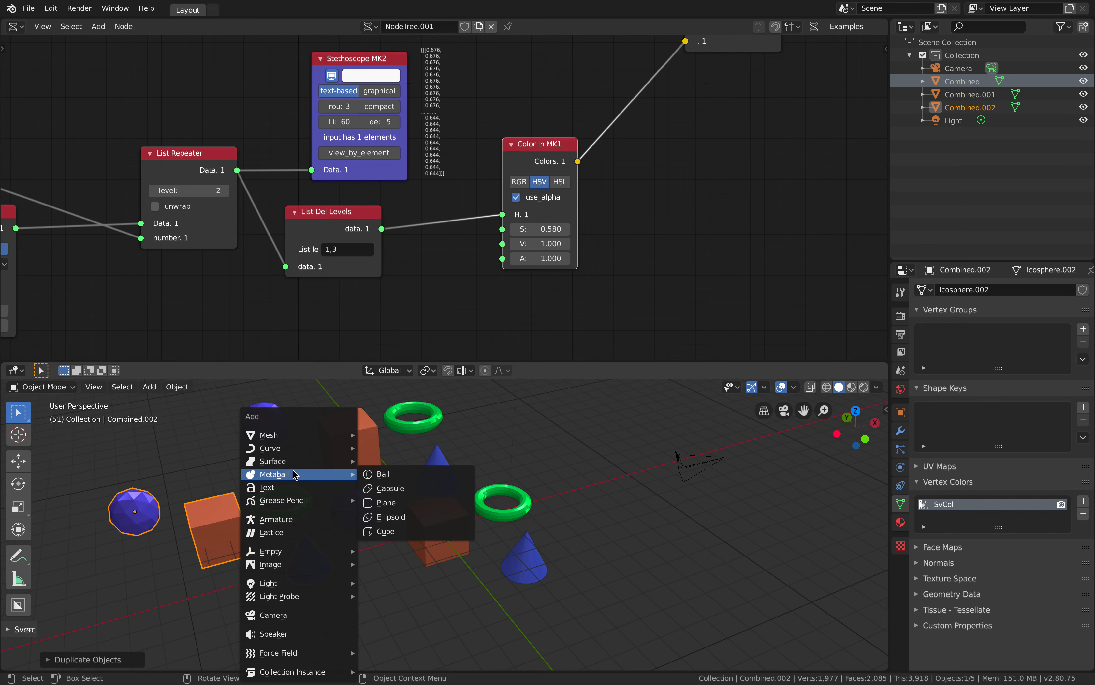
mouse_move(302, 436)
click(398, 557)
key(g)
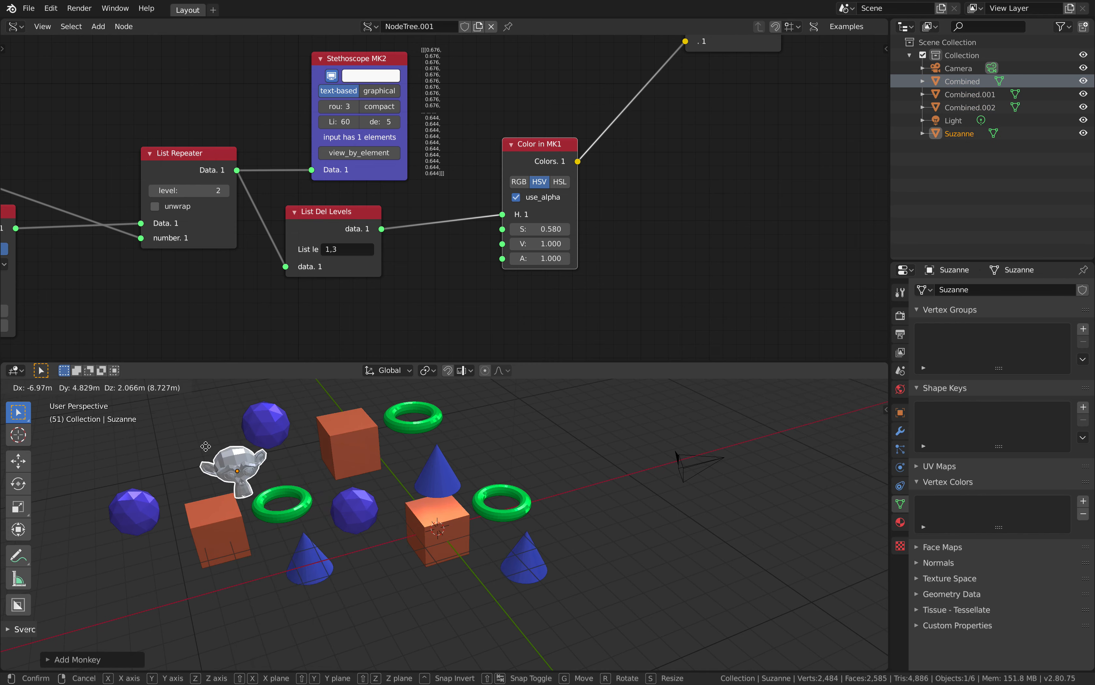
click(152, 425)
Duplicate the monkey, place the copy beyond the rear torus and rotate it slightly
key(shift+d)
key(r)
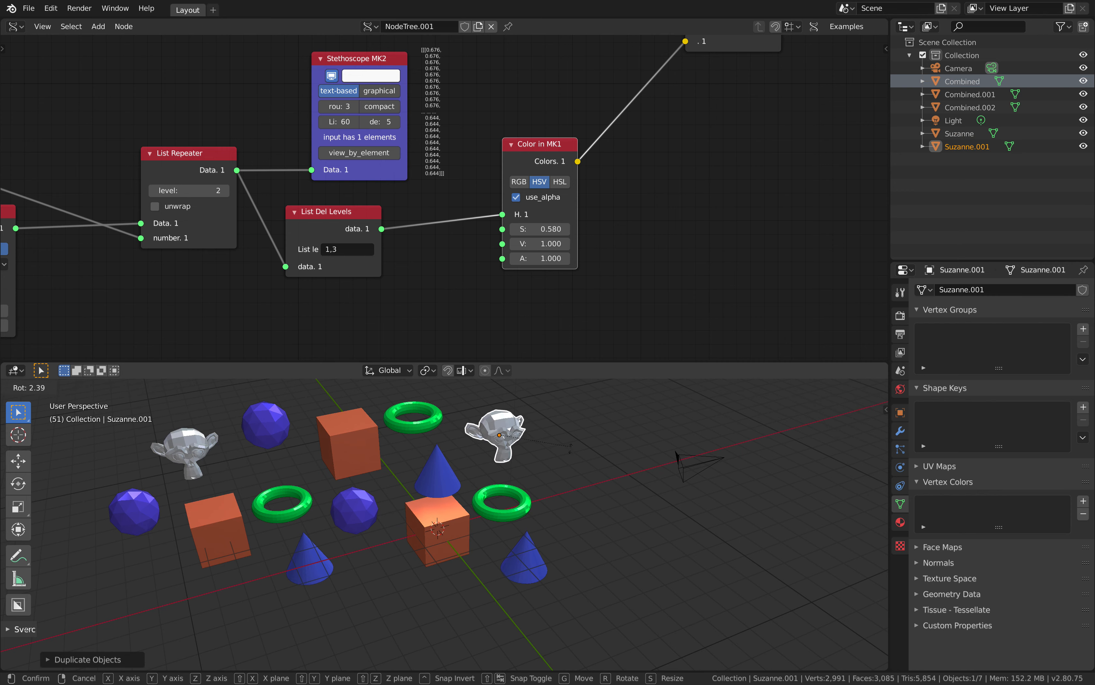
click(567, 453)
Delete the light from the scene
middle_drag(528, 465, 512, 459)
scroll(285, 443, down, 4)
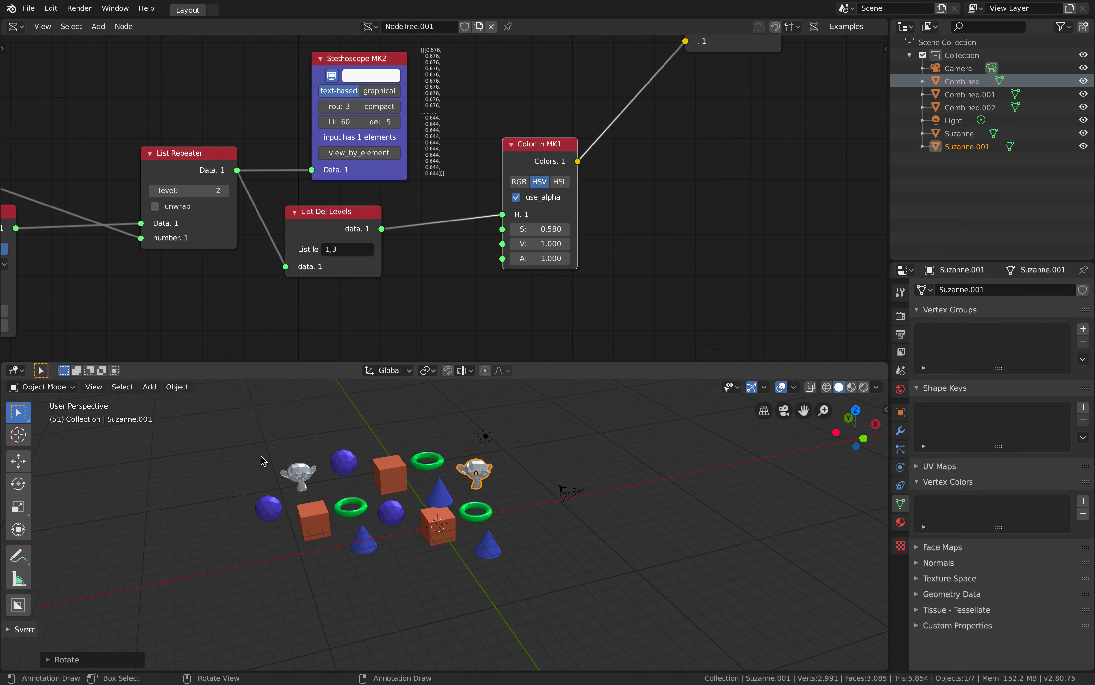
click(487, 437)
key(Delete)
Join all the shapes and both monkeys into the Combined object, then clear the selection
key(b)
drag(252, 432, 532, 562)
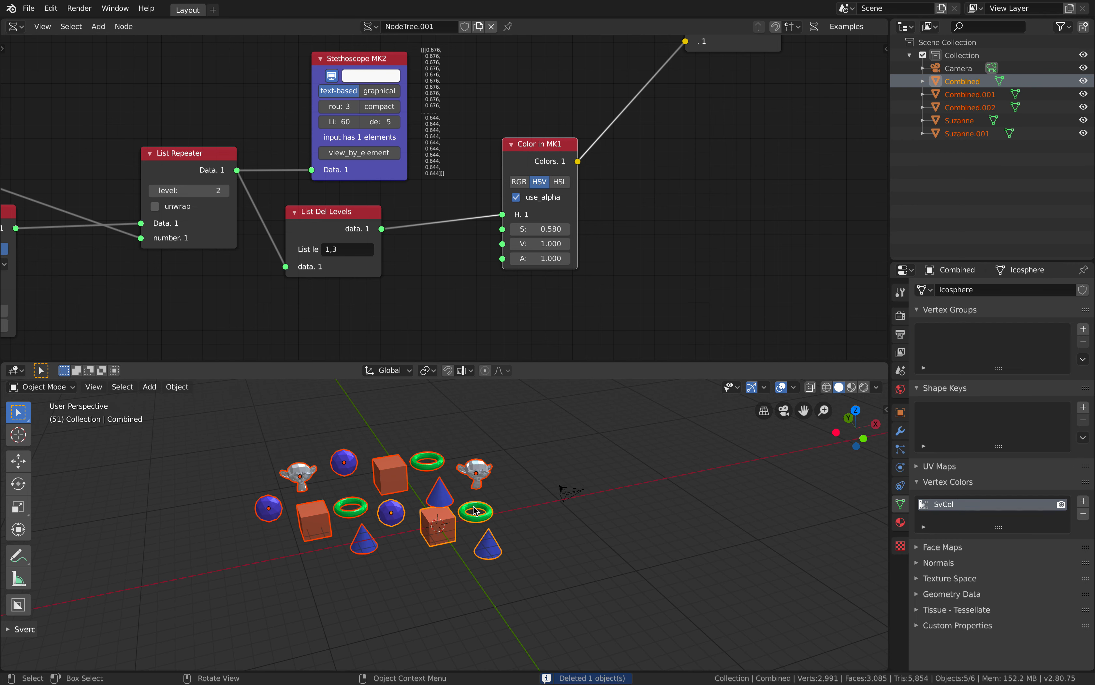
key(ctrl+j)
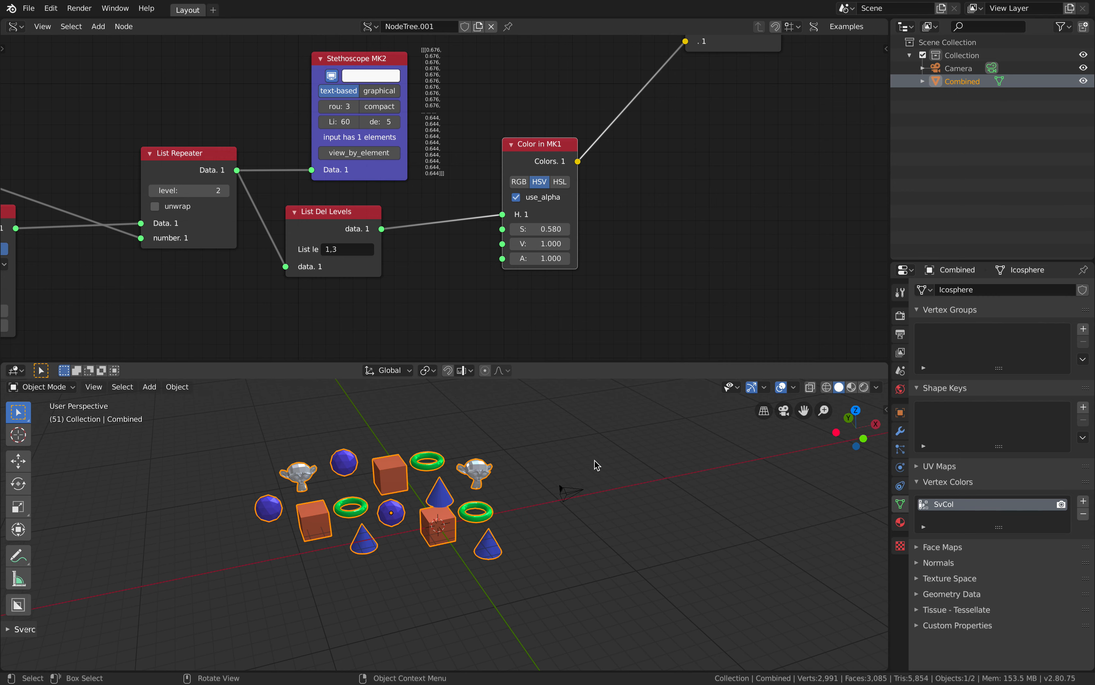
click(587, 452)
Advance the animation to frame 74 and check the random colors on the joined object's parts
scroll(598, 448, up, 2)
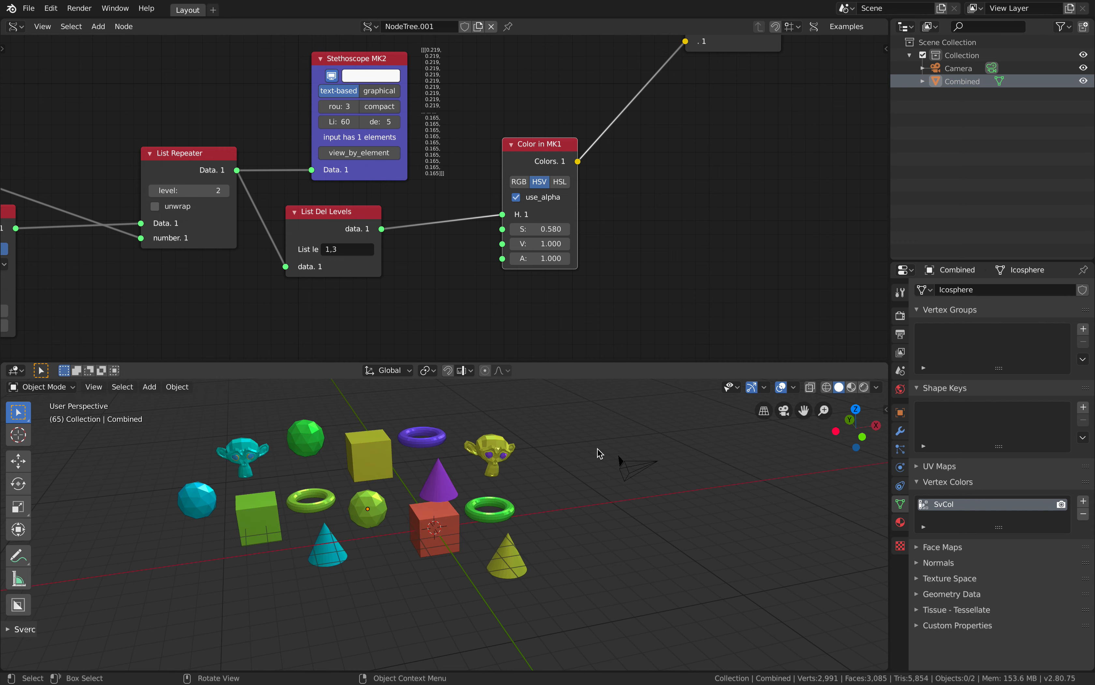
scroll(628, 444, up, 2)
shift+middle_drag(598, 449, 621, 436)
key(a)
middle_drag(635, 430, 642, 437)
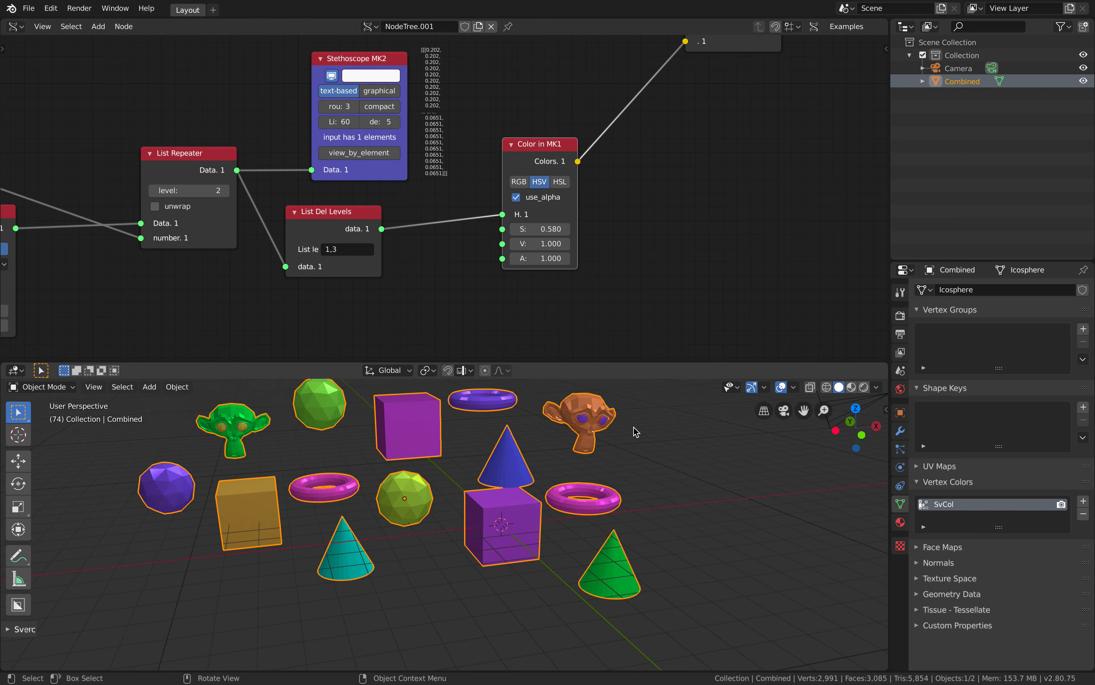
Examine the separate head and eye colors of one monkey up close at frame 75
scroll(533, 488, up, 4)
shift+middle_drag(672, 418, 522, 478)
scroll(536, 433, up, 2)
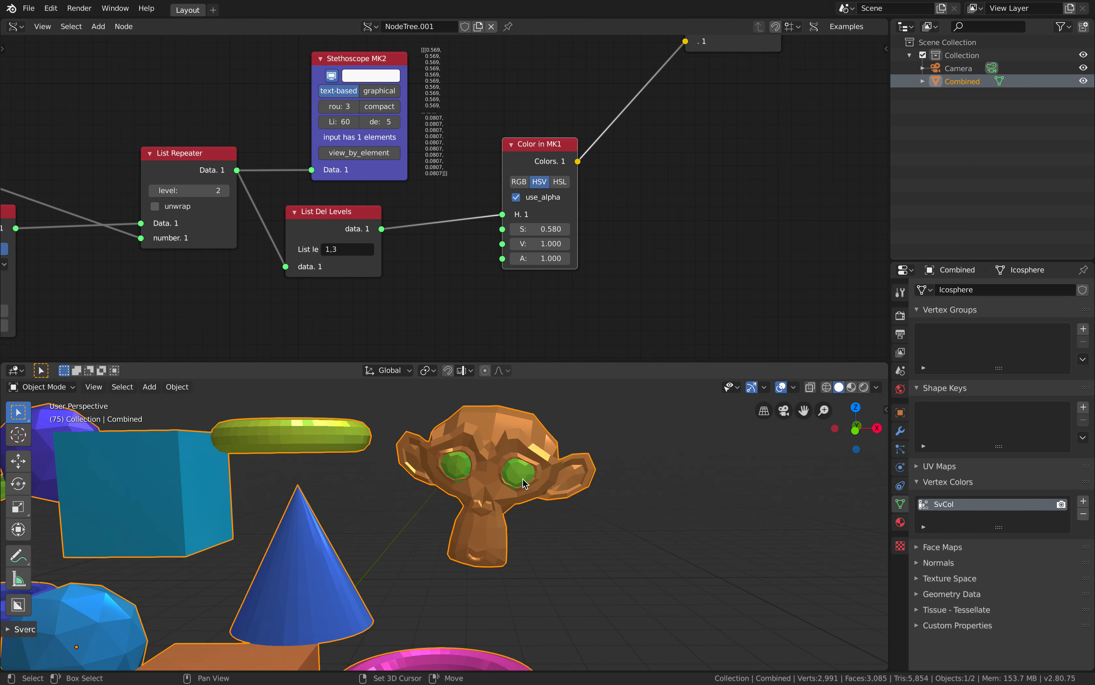
scroll(555, 453, up, 2)
scroll(477, 520, down, 6)
scroll(477, 520, down, 3)
shift+middle_drag(477, 521, 558, 466)
middle_drag(558, 467, 570, 473)
click(570, 474)
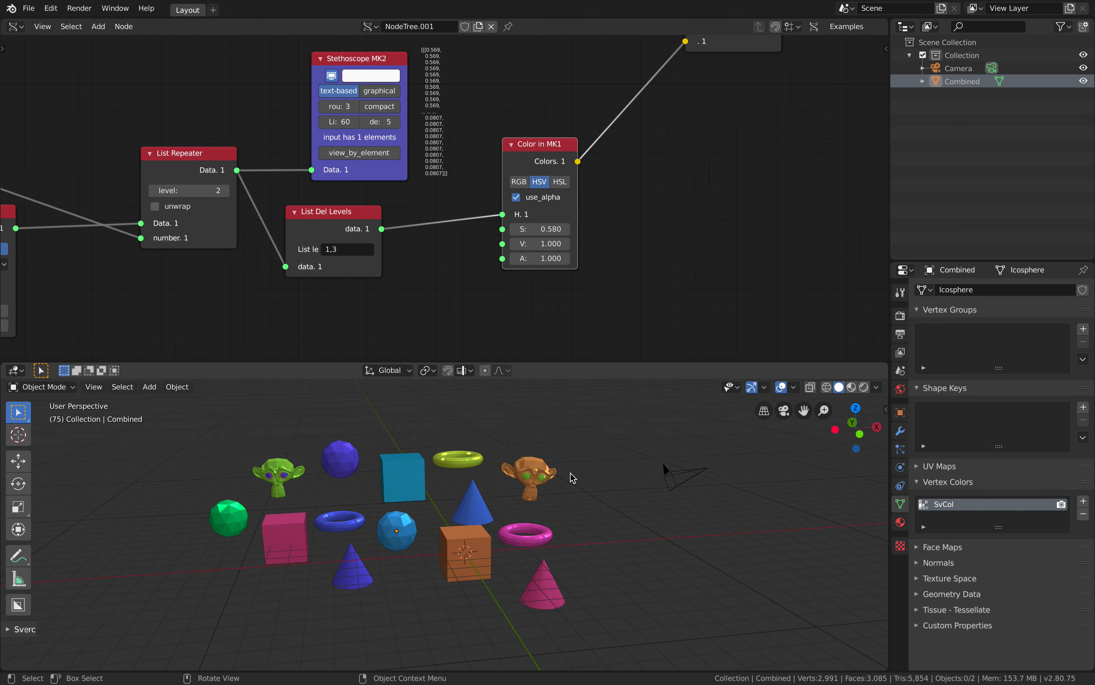
Step the animation forward to frame 84 to see the loose parts change color
key(Right)
key(Right)
key(Right)
key(Right)
key(Right)
key(Right)
key(Right)
key(Right)
key(Right)
key(Right)
key(Right)
key(Right)
key(Right)
key(Right)
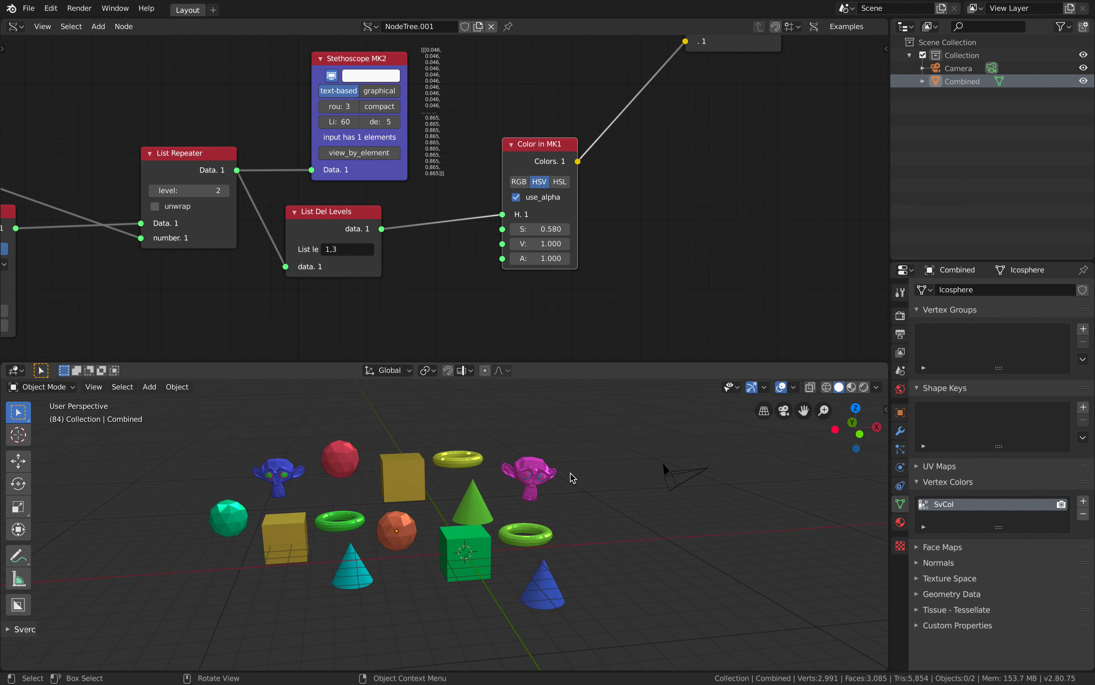
Save the file vertex_color_by_separate_006.blend
mouse_move(573, 477)
middle_down()
mouse_move(565, 487)
mouse_move(569, 462)
middle_up()
key(ctrl+s)
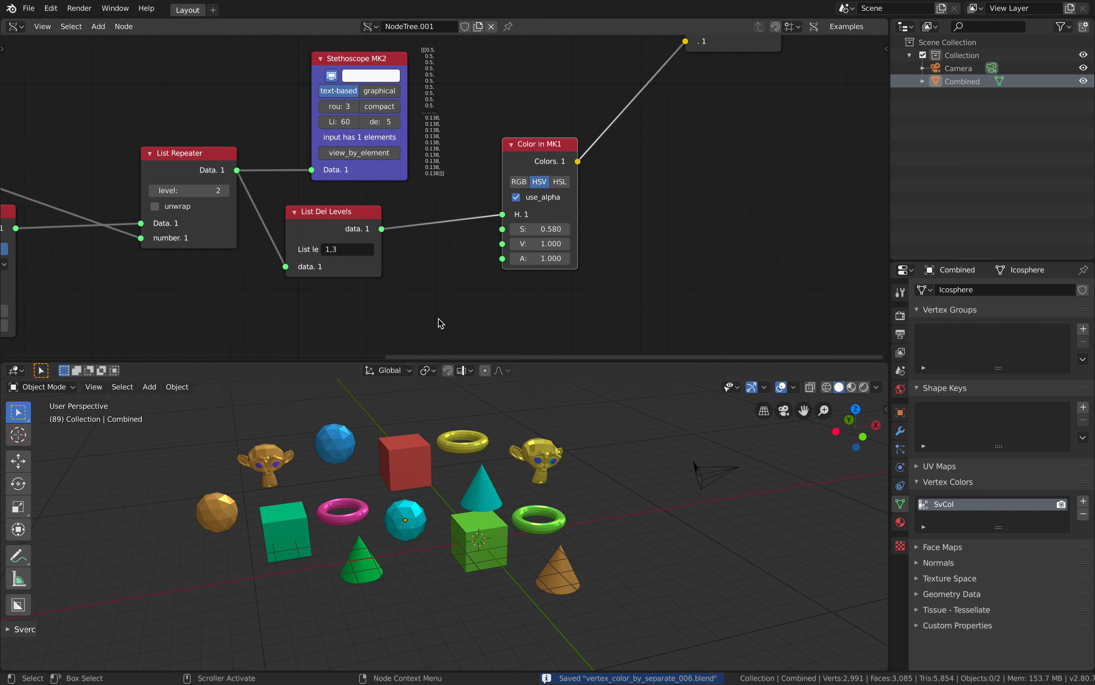
Turn on the fake user for NodeTree.001 and save vertex_color_by_separate_006.blend again
scroll(548, 303, down, 1)
scroll(570, 322, down, 2)
middle_drag(636, 350, 712, 302)
scroll(682, 345, down, 1)
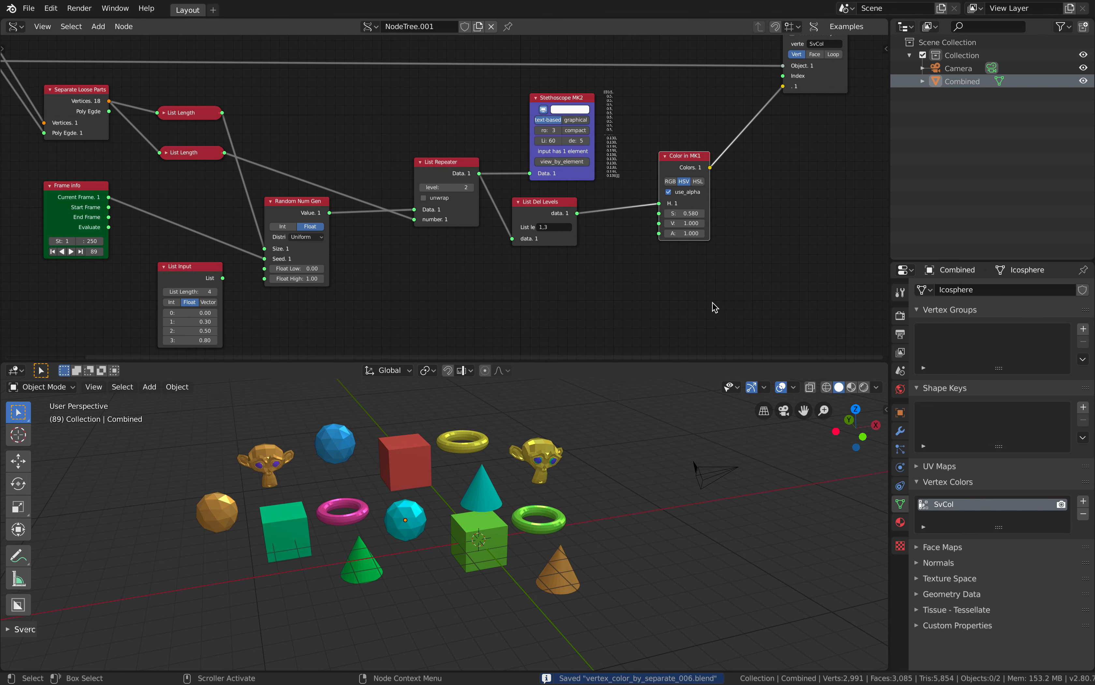
middle_drag(459, 279, 450, 298)
scroll(452, 304, down, 1)
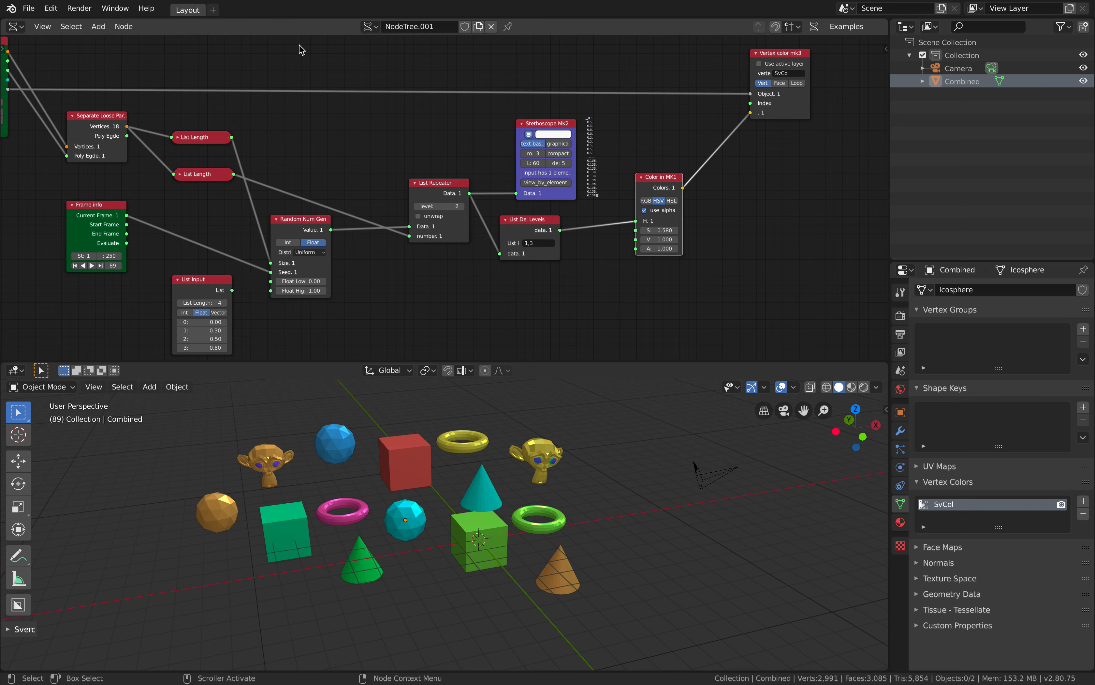
click(464, 27)
scroll(435, 66, down, 1)
key(super+s)
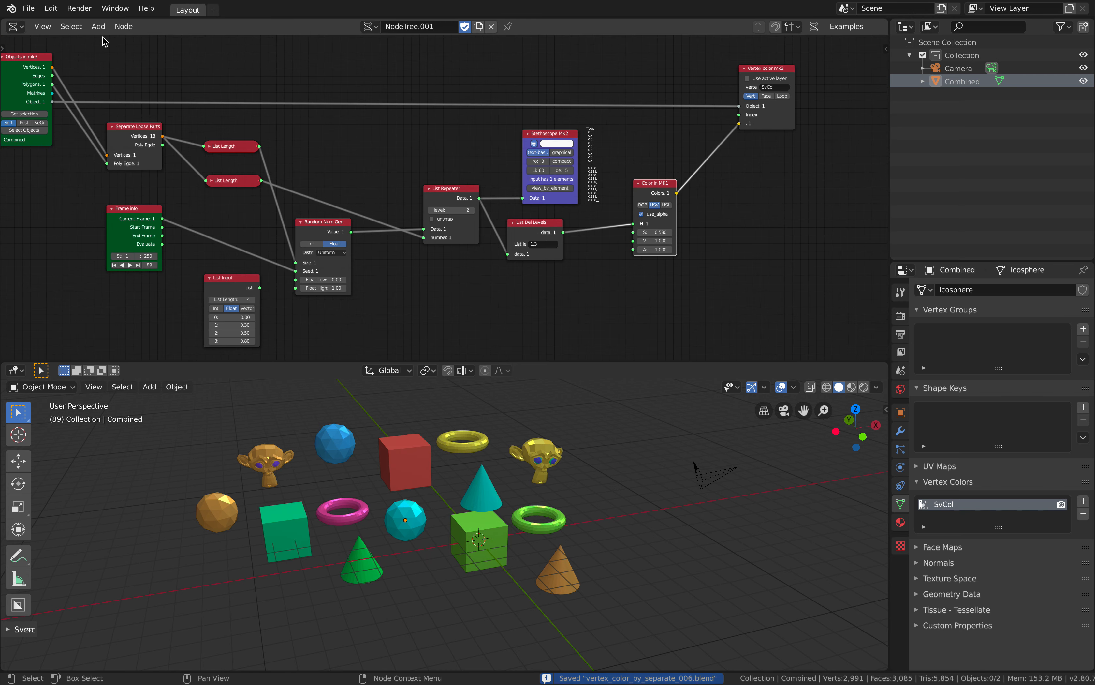
Open donut_enhanced_019.blend from the Desktop folder with the file list sorted by modification date
click(28, 8)
click(51, 38)
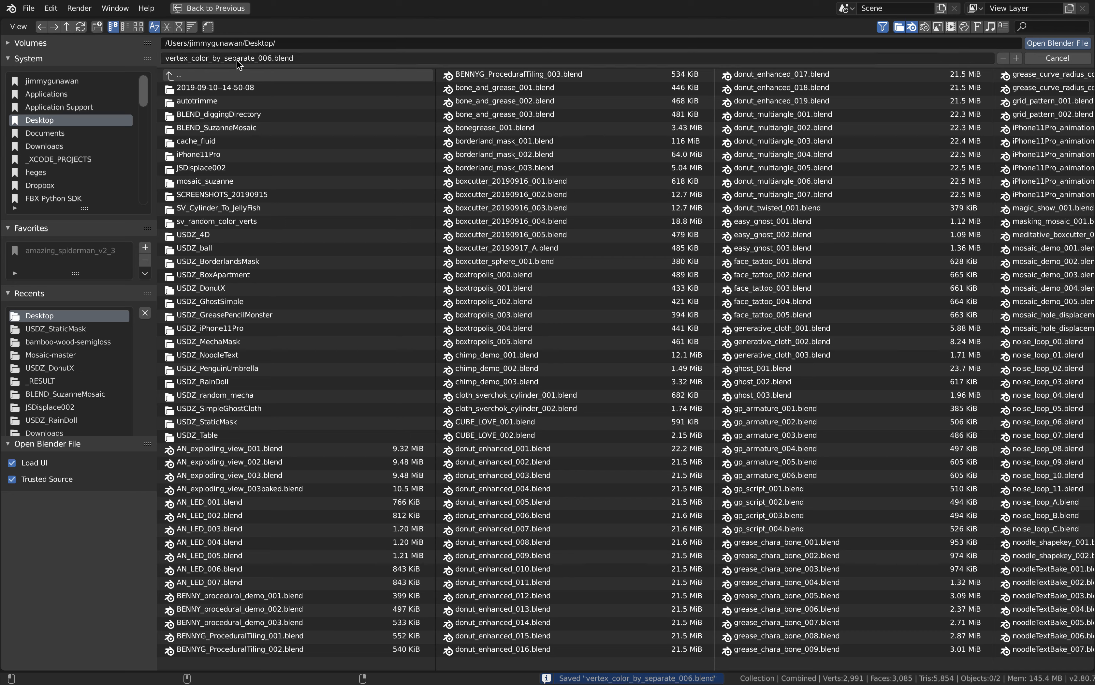
click(180, 27)
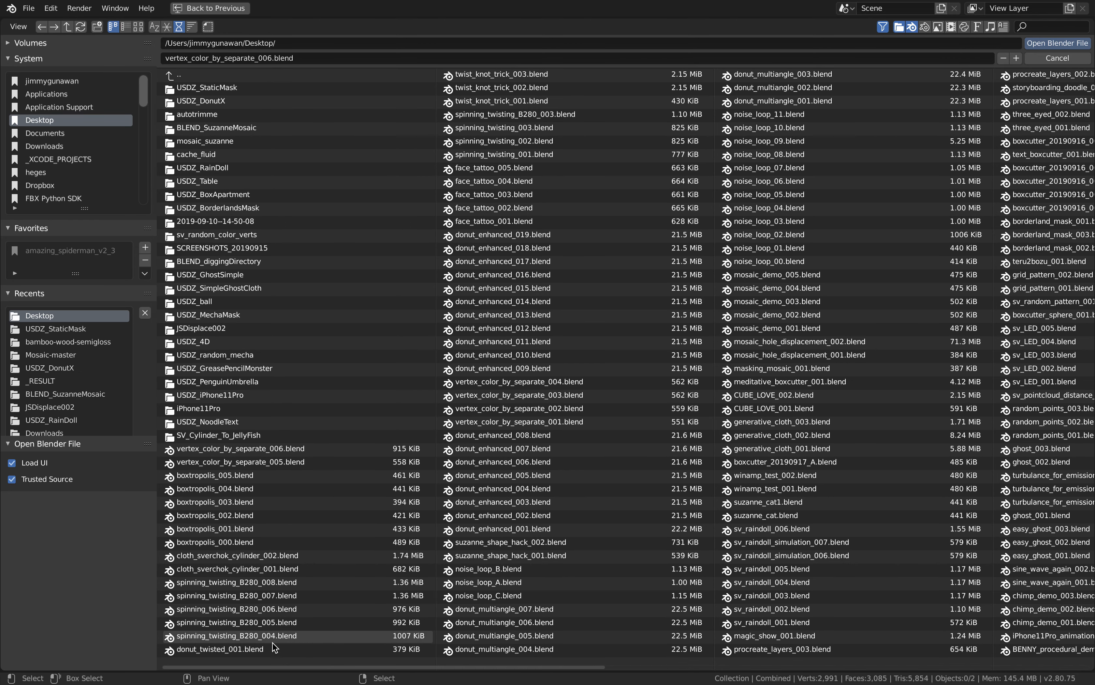
click(525, 238)
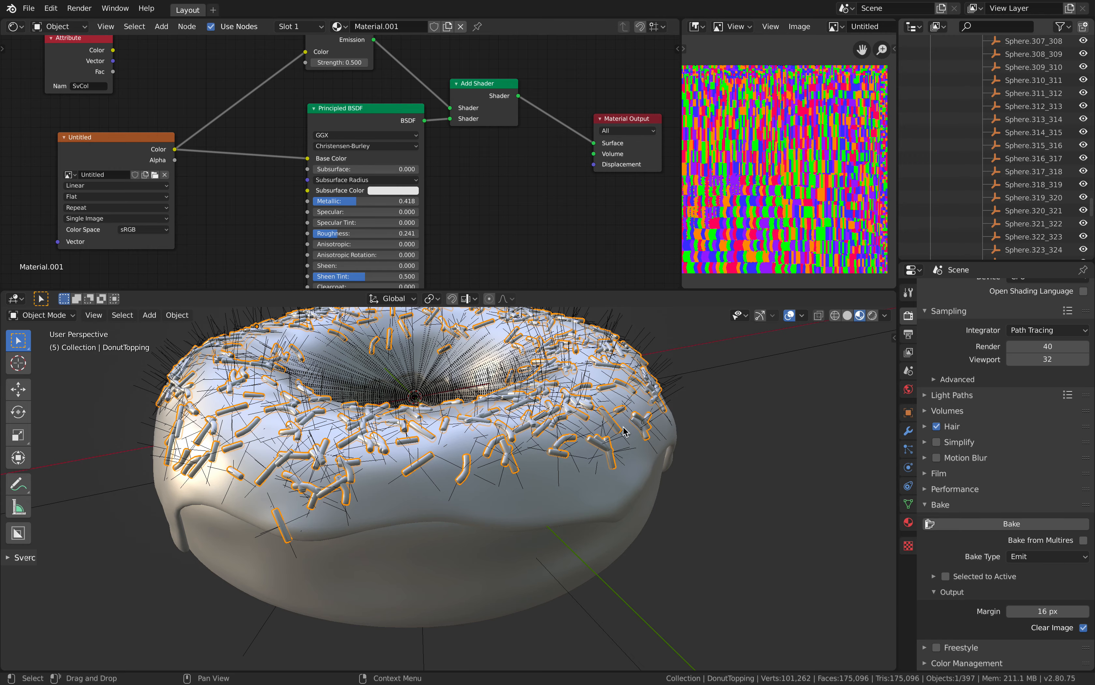
Enlarge the 3D viewport and select the donut base
middle_drag(633, 459, 657, 461)
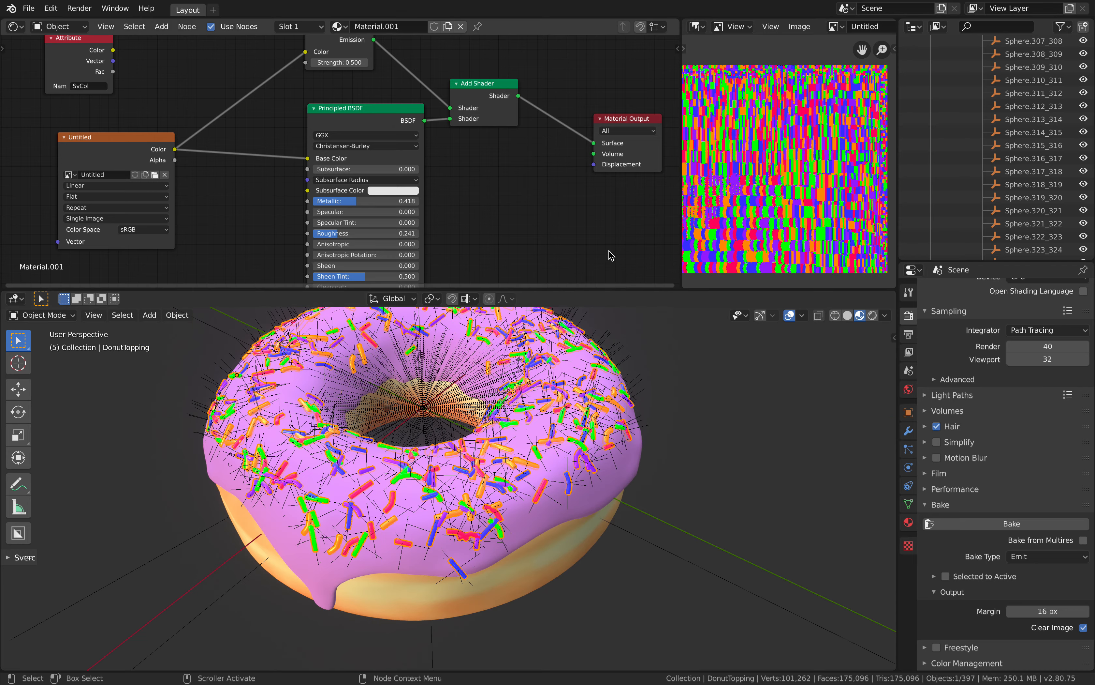
drag(606, 290, 604, 233)
middle_drag(599, 296, 582, 497)
click(562, 488)
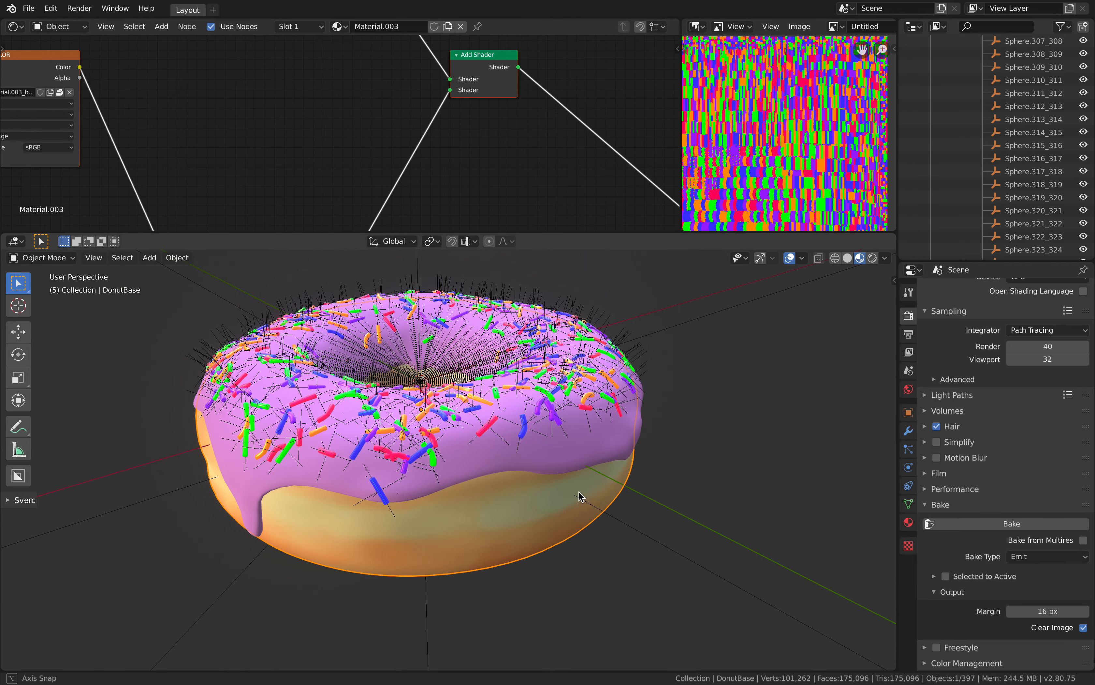
Select the sprinkles object and lift it along the Z axis clear of the donut
click(594, 456)
middle_drag(587, 427, 424, 373)
click(583, 428)
scroll(508, 406, down, 4)
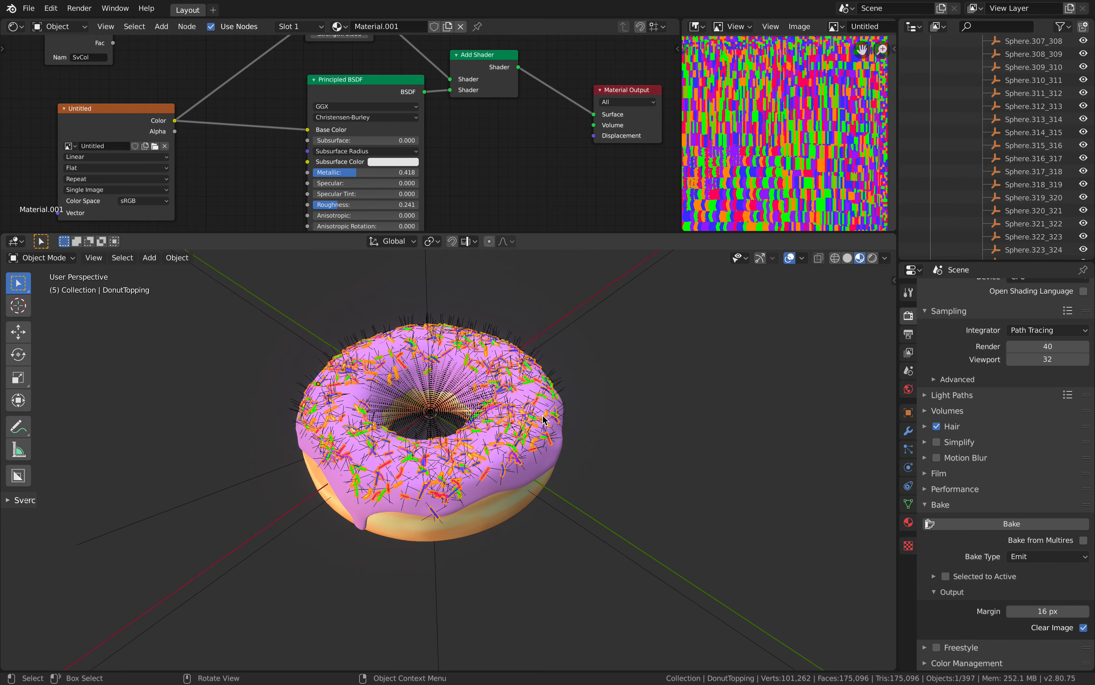
key(g)
key(z)
click(584, 359)
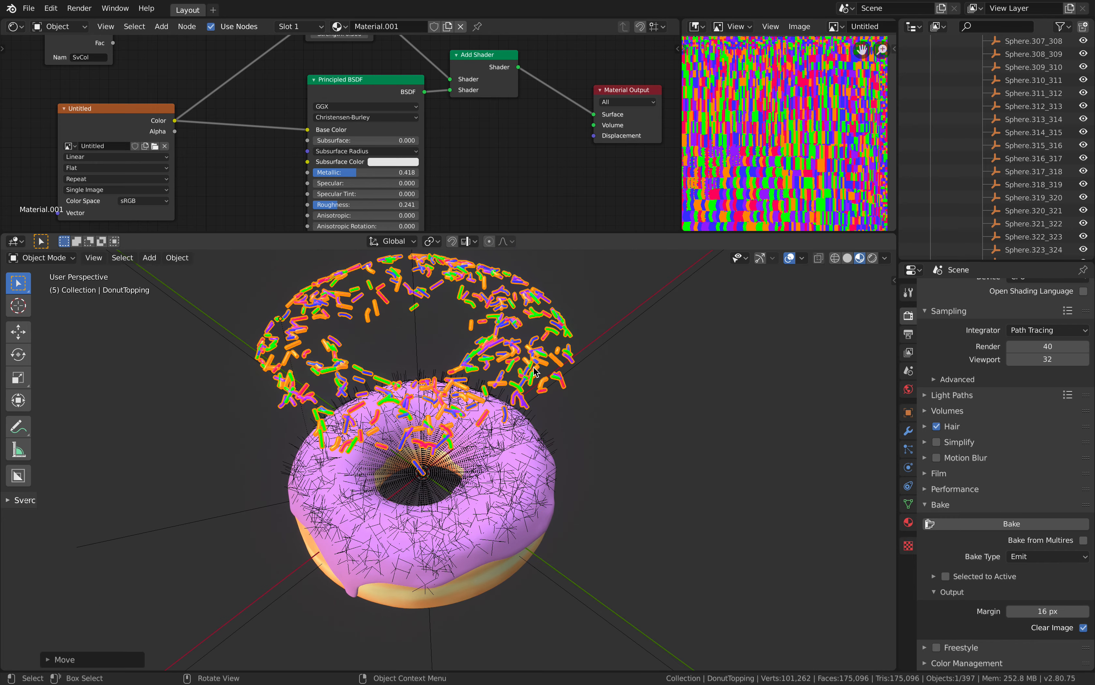
middle_drag(537, 373, 514, 412)
scroll(570, 427, up, 2)
click(566, 405)
scroll(578, 413, down, 2)
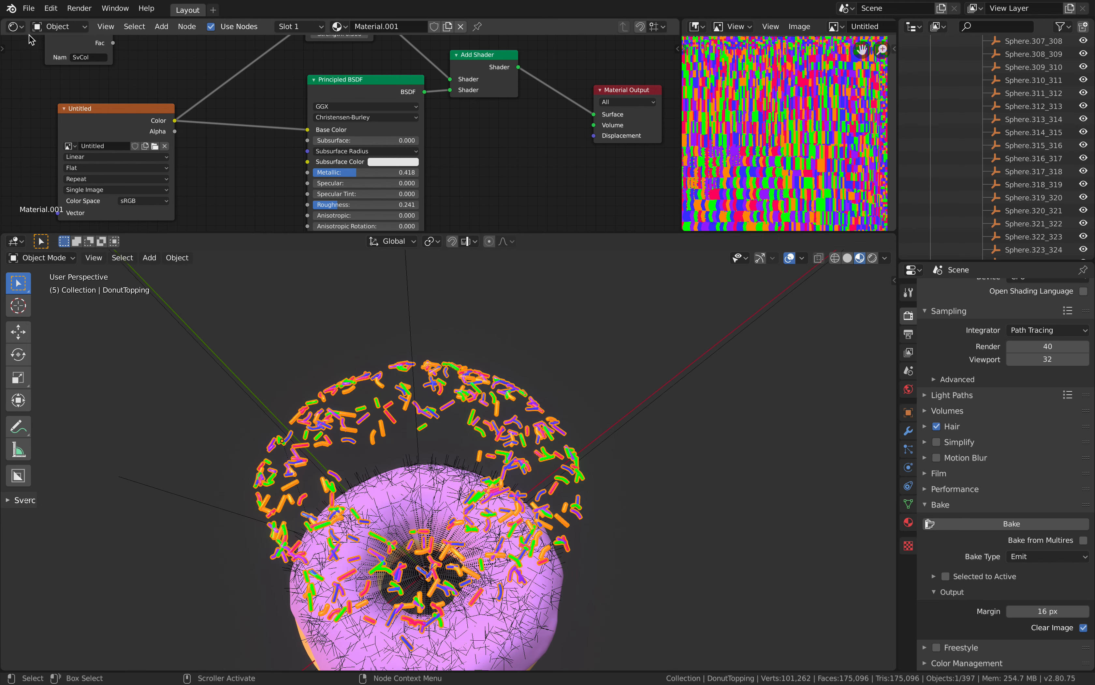
Switch the shader area to Sverchok Nodes and display the ColorizeSeparate node tree
click(19, 27)
click(44, 134)
click(286, 27)
click(297, 46)
Move the List Input node between the Random Num Gen and List Item nodes, and make the node editor taller
scroll(297, 86, down, 2)
middle_drag(292, 89, 328, 105)
scroll(471, 129, down, 2)
middle_drag(477, 132, 548, 123)
scroll(543, 123, up, 1)
middle_drag(424, 143, 478, 117)
scroll(478, 116, up, 2)
drag(347, 123, 339, 105)
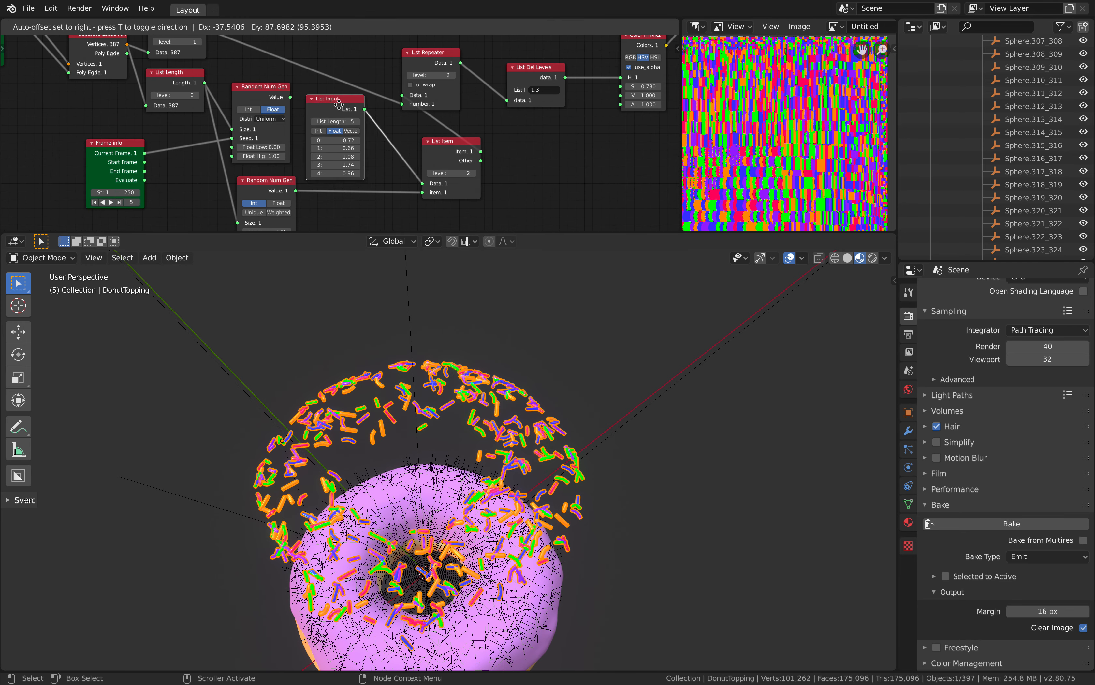
scroll(348, 162, up, 2)
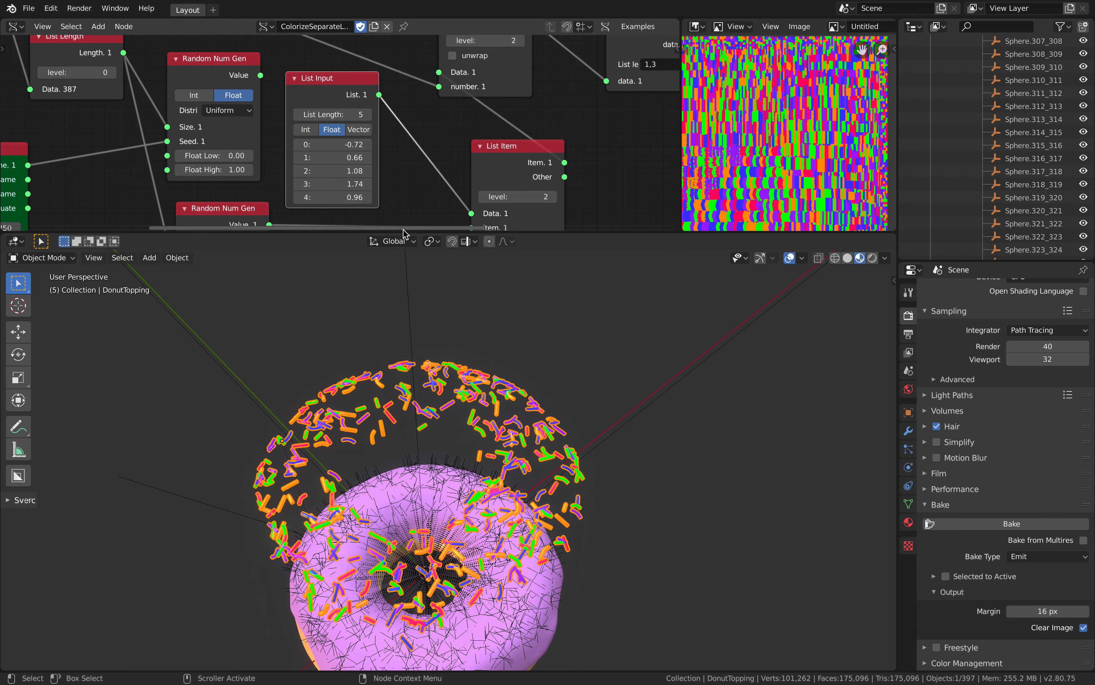
drag(403, 233, 401, 305)
middle_drag(378, 211, 377, 206)
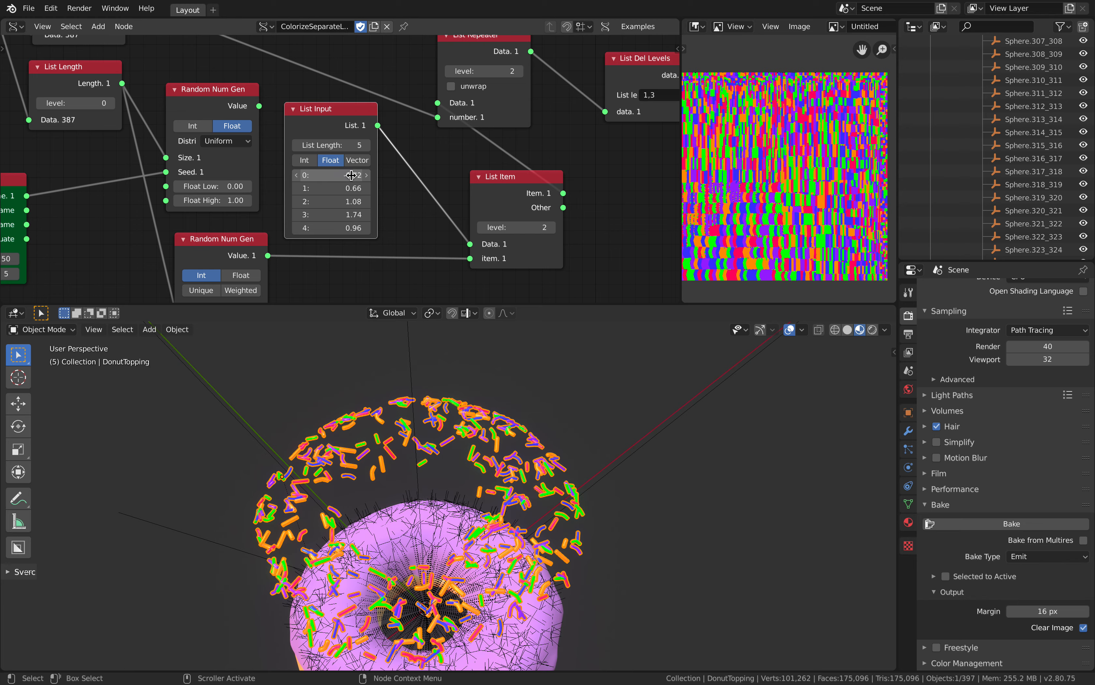
Examine the random colors on the lifted sprinkles, both selected and deselected, from several angles
middle_drag(469, 405, 496, 398)
click(496, 398)
mouse_move(460, 439)
middle_down()
mouse_move(450, 430)
mouse_move(457, 435)
middle_up()
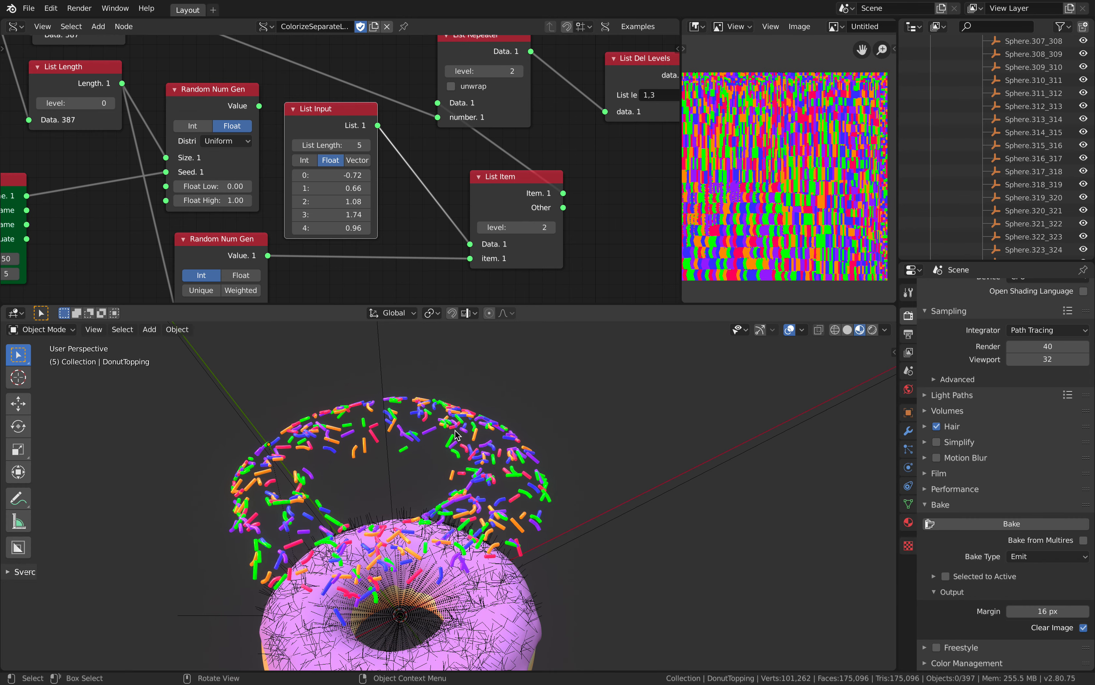
click(468, 423)
middle_drag(500, 392, 474, 411)
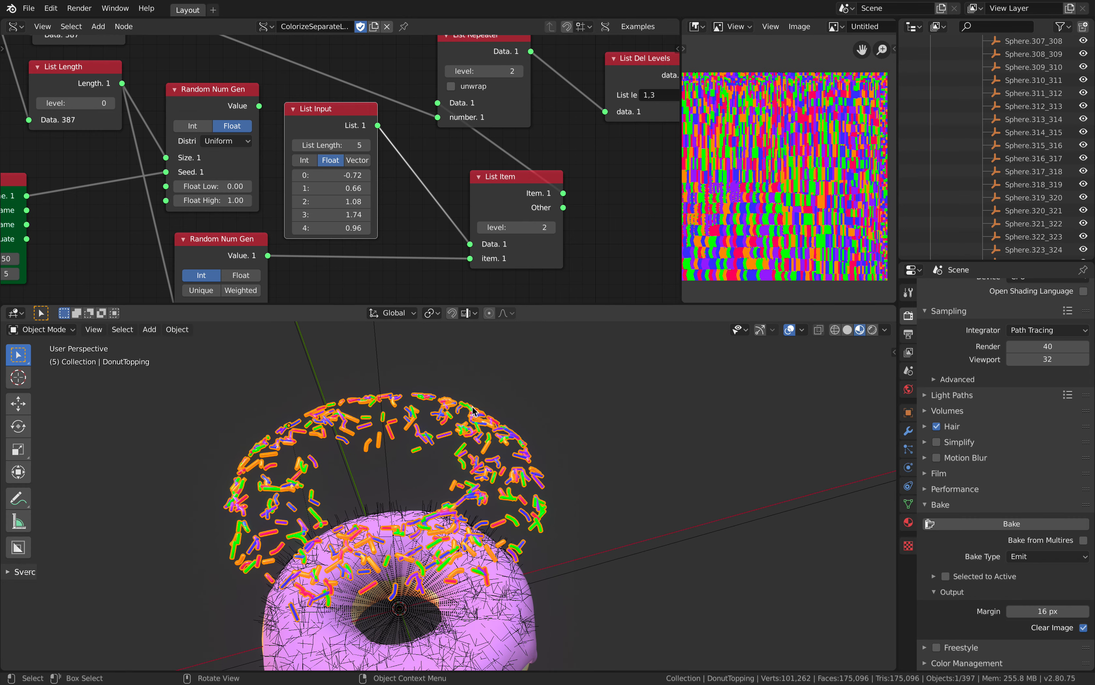
click(480, 401)
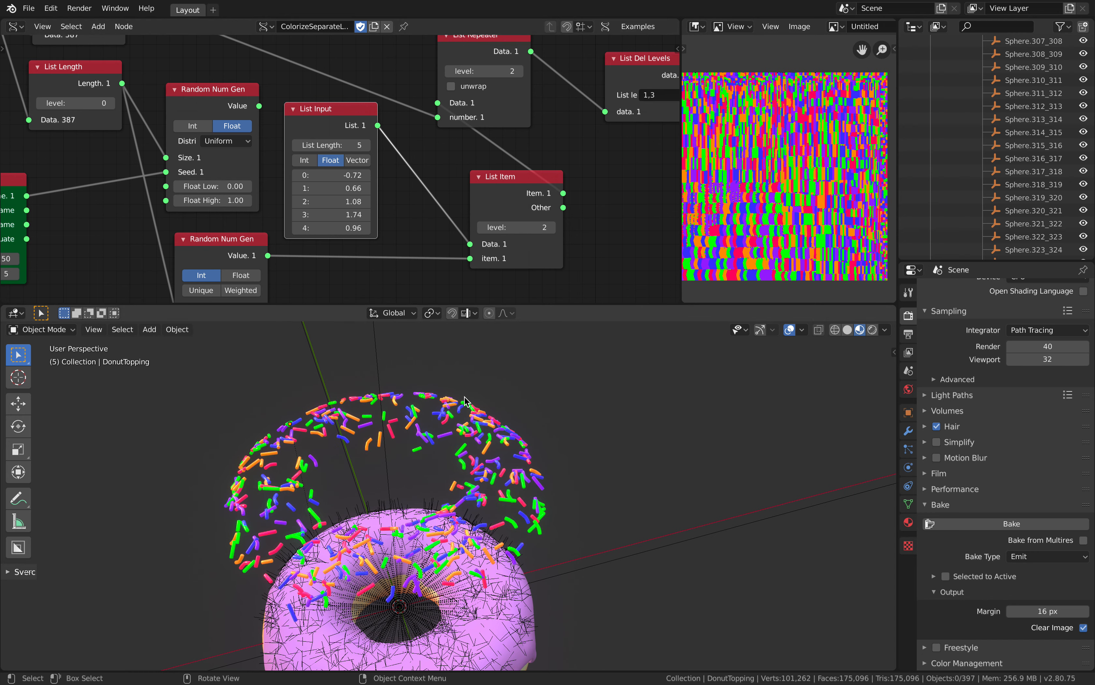
middle_drag(466, 401, 389, 405)
Tidy the node tree by placing the List Item, List Repeater and List Del Levels nodes closer together
scroll(337, 165, down, 1)
middle_drag(428, 182, 410, 195)
drag(483, 206, 440, 206)
drag(448, 67, 507, 78)
scroll(498, 90, down, 3)
middle_drag(495, 95, 449, 120)
drag(504, 128, 533, 126)
drag(440, 118, 464, 118)
drag(385, 212, 381, 207)
scroll(381, 203, down, 1)
middle_drag(382, 201, 380, 198)
Widen the image editor so the whole striped color texture fits beside the node tree
drag(707, 144, 725, 144)
middle_drag(497, 408, 362, 399)
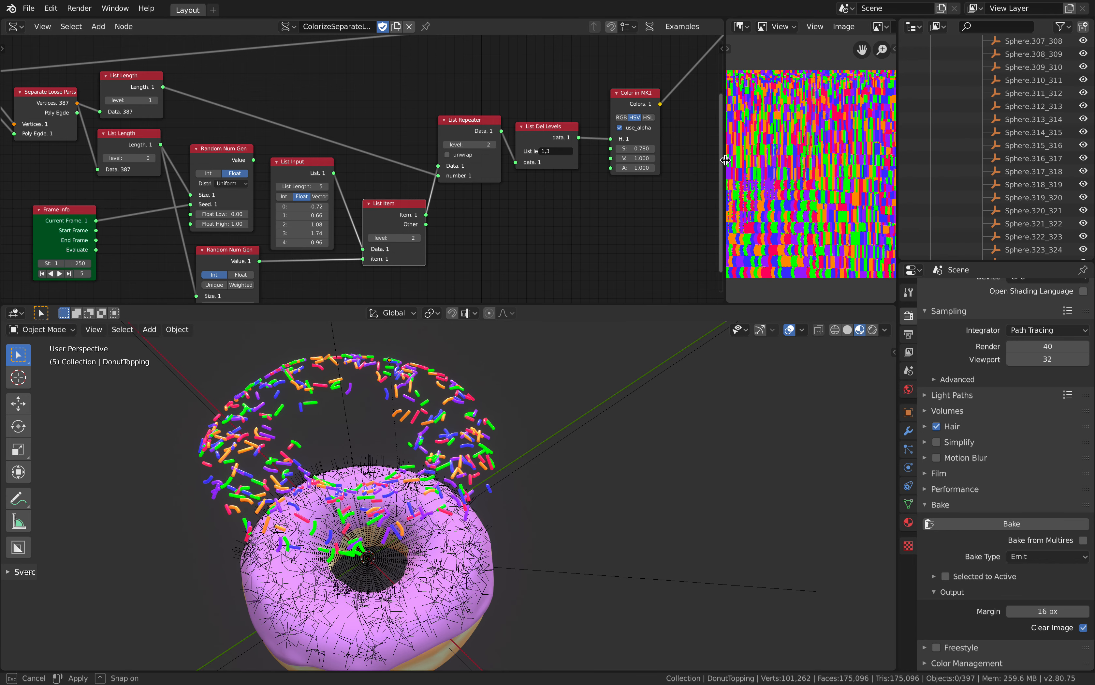
drag(725, 162, 632, 159)
middle_drag(751, 129, 744, 130)
scroll(496, 192, down, 1)
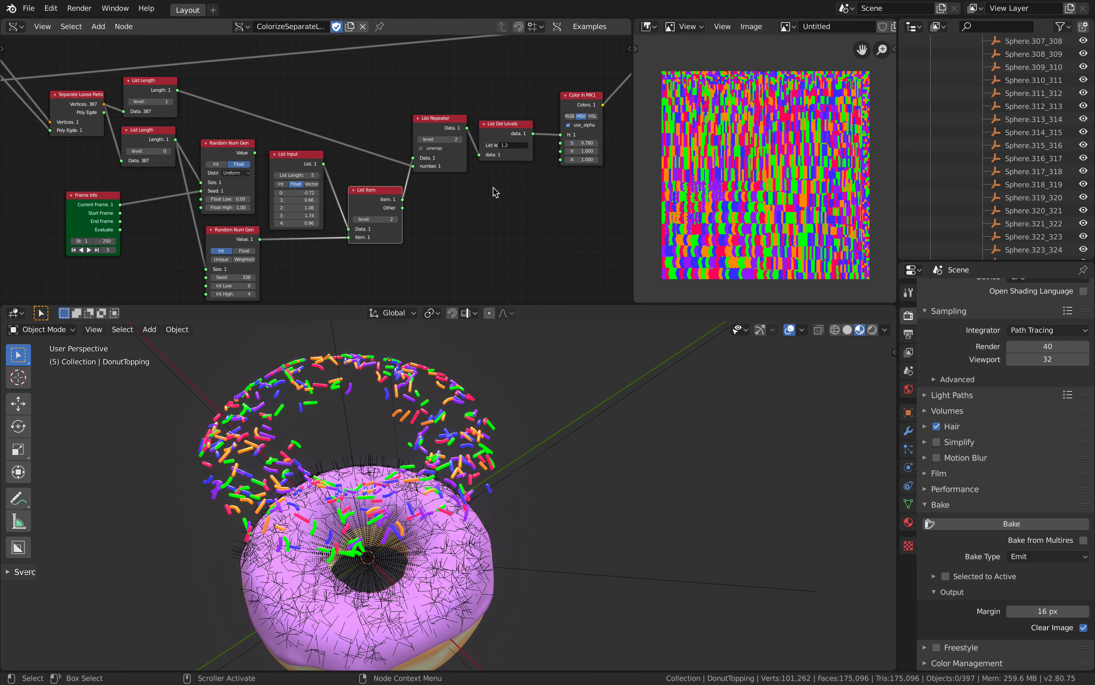
Select the sprinkles and show their material Material.001 in the Shader Editor
click(419, 389)
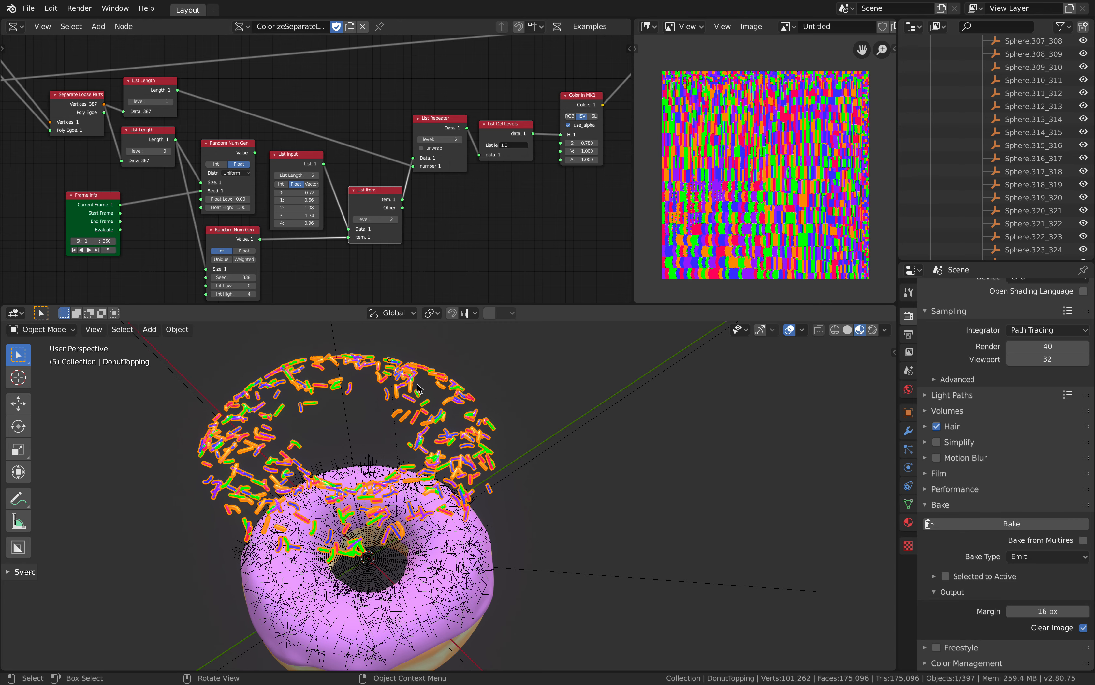
click(15, 27)
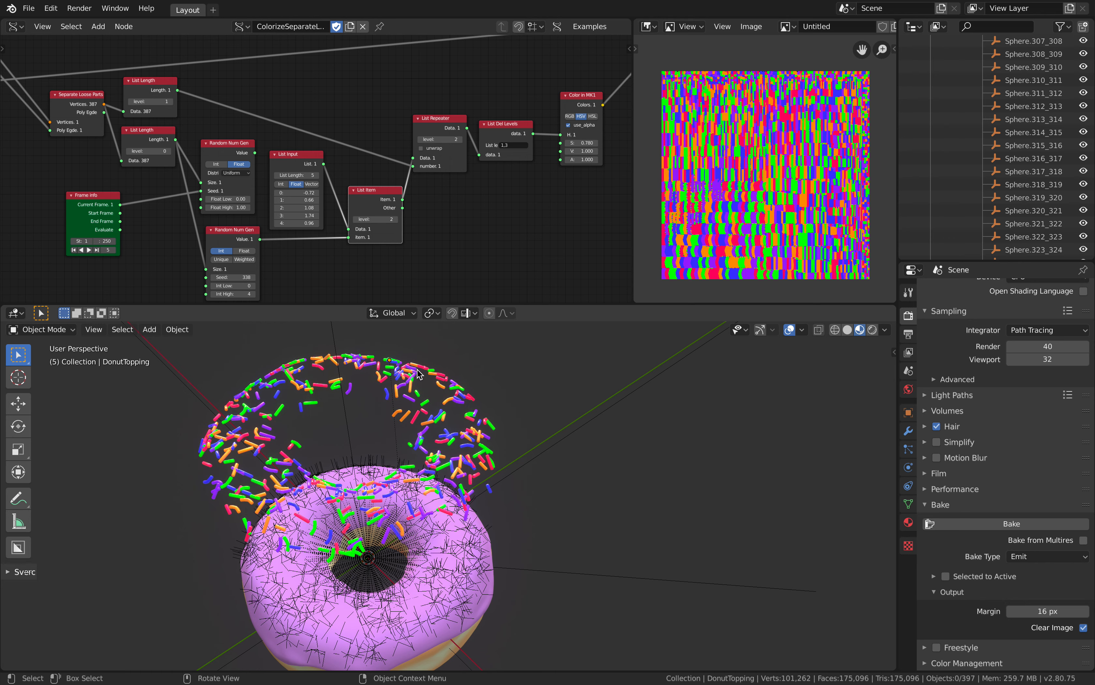
click(15, 26)
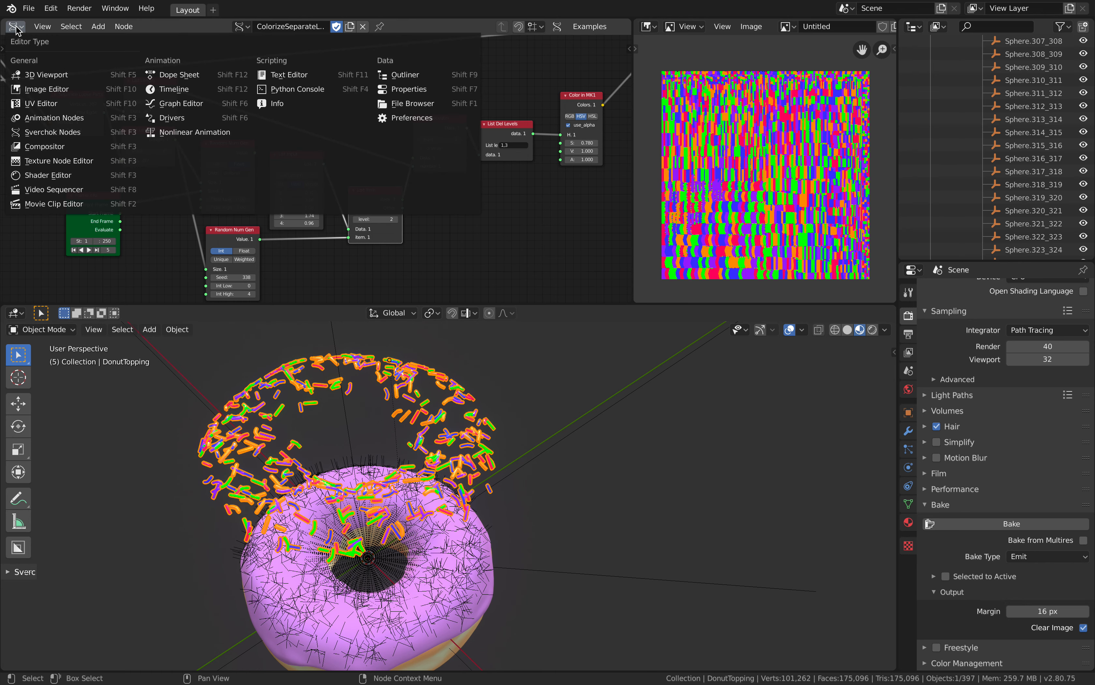
click(46, 175)
Link the SvCol Attribute node's Color output to the Emission color and the Principled BSDF base color
middle_drag(302, 93, 273, 138)
scroll(312, 148, down, 1)
middle_drag(360, 132, 269, 197)
scroll(269, 197, up, 1)
middle_drag(303, 131, 279, 213)
drag(224, 126, 218, 138)
middle_drag(218, 138, 178, 198)
drag(163, 112, 335, 118)
scroll(198, 126, up, 1)
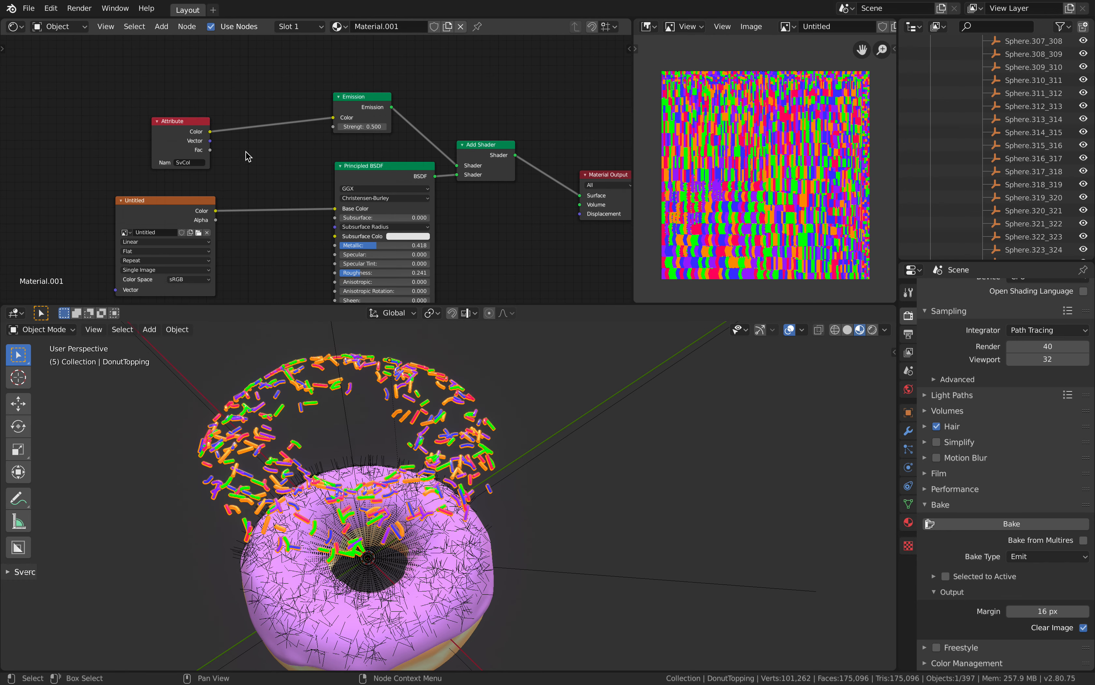
drag(210, 131, 336, 209)
mouse_move(410, 408)
middle_down()
mouse_move(430, 410)
mouse_move(420, 409)
middle_up()
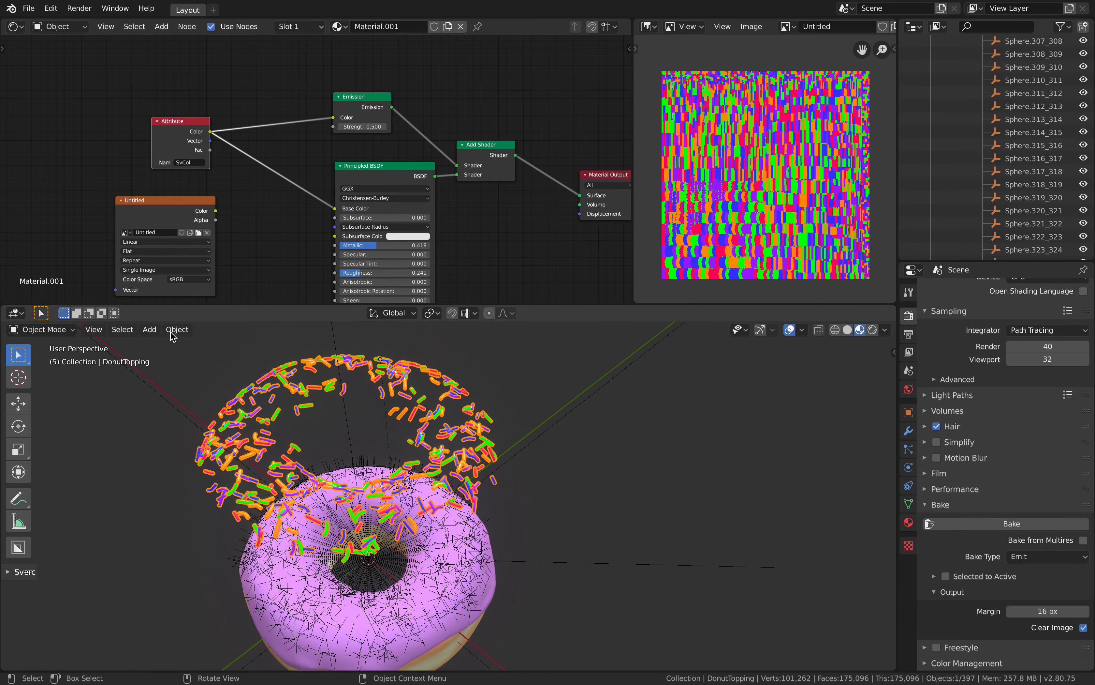
Switch the area back to Sverchok Nodes and show the ColorizeSeparate node tree again
click(59, 27)
click(15, 26)
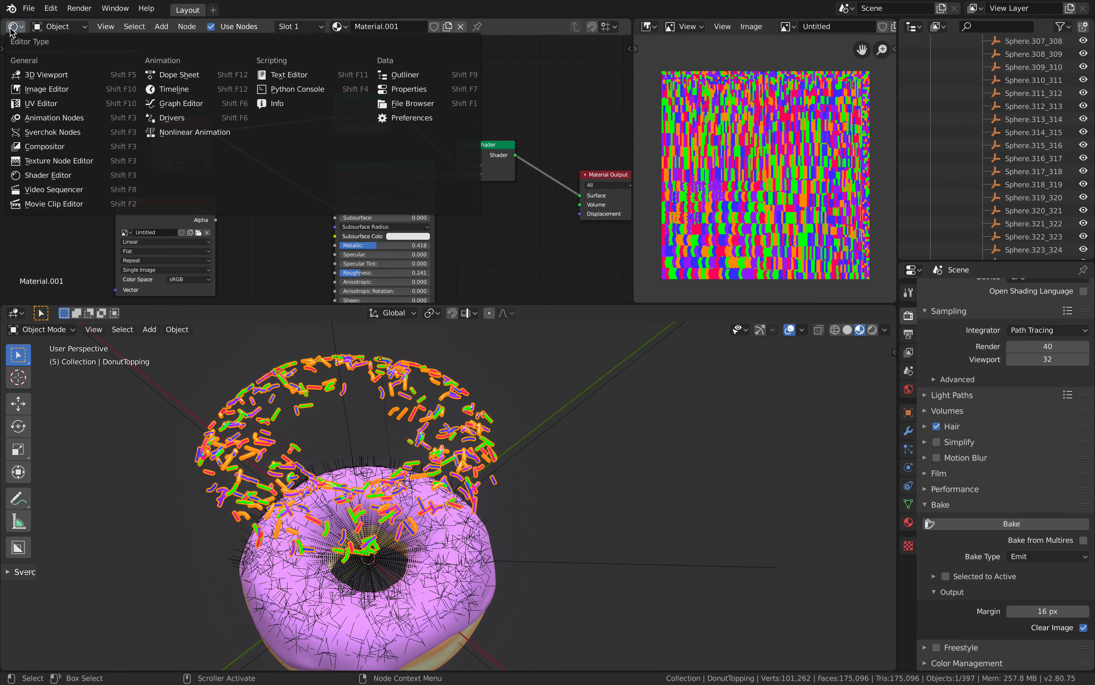
click(36, 132)
click(261, 30)
click(270, 47)
scroll(253, 136, down, 1)
middle_drag(187, 183, 308, 160)
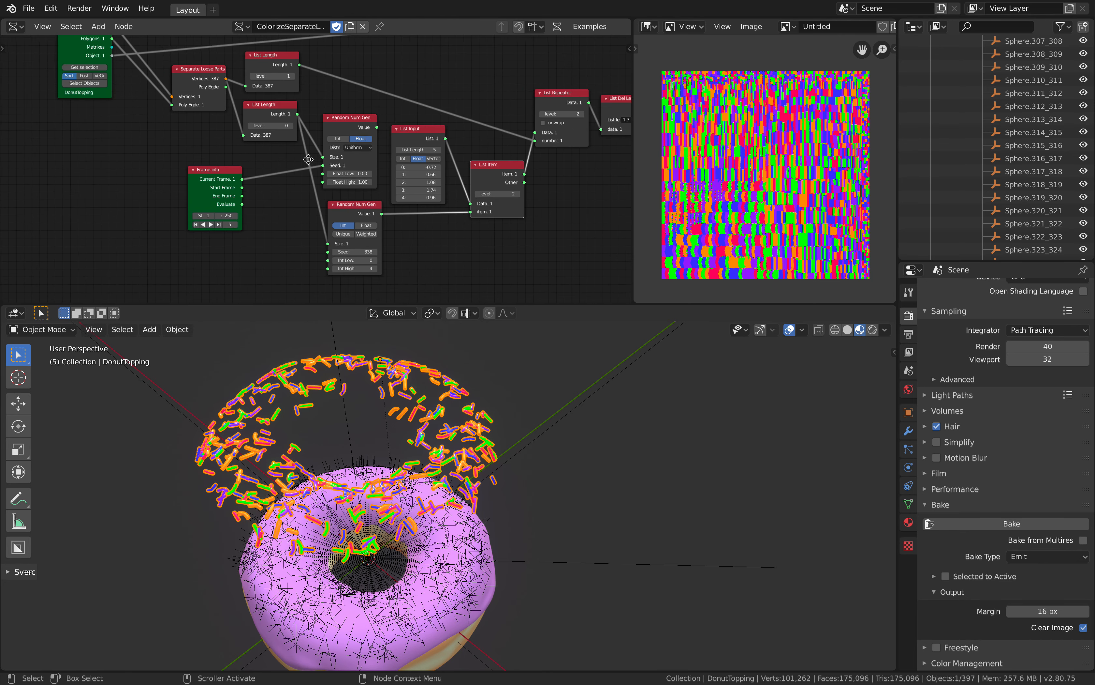
Set the integer Random Num Gen's seed to 368 to reshuffle the sprinkle colors
scroll(309, 159, up, 1)
drag(369, 256, 383, 256)
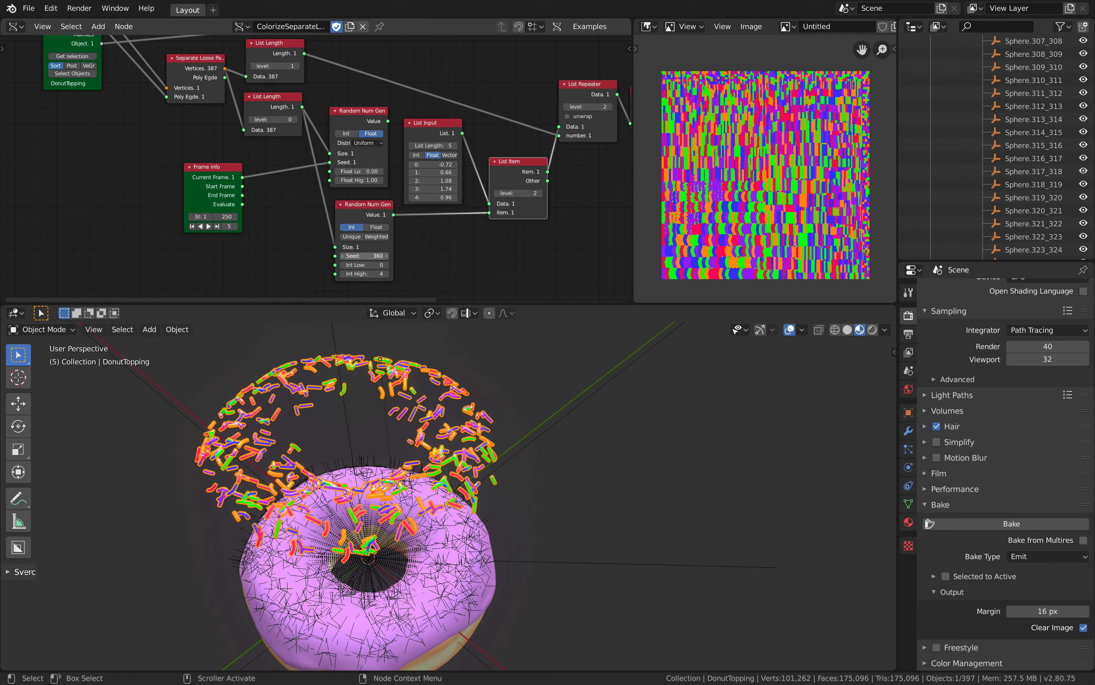
key(a)
mouse_move(418, 374)
middle_down()
mouse_move(457, 394)
mouse_move(442, 403)
mouse_move(408, 374)
middle_up()
key(alt+a)
scroll(442, 403, up, 2)
Isolate the sprinkles in local view and deselect them
click(448, 389)
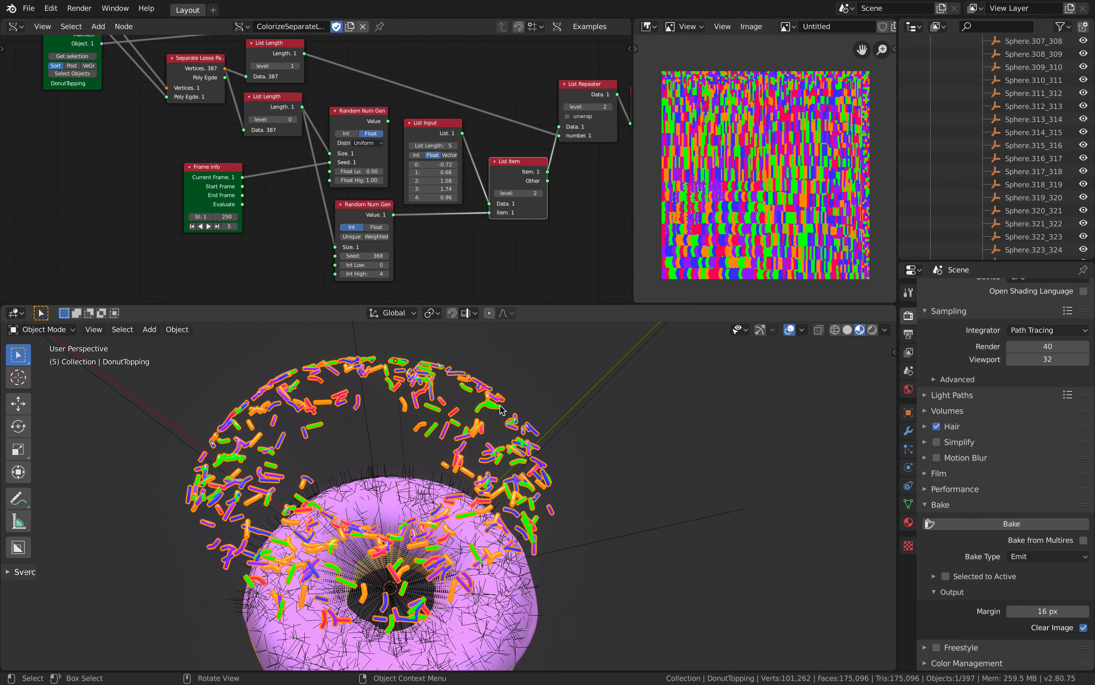
key(KP_Divide)
middle_drag(501, 411, 538, 460)
scroll(531, 427, up, 3)
key(alt+a)
Set the integer Random Num Gen's seed to 412 and the List Input values to -0.18, 2.22, 2.34, 3.06 and -0.48
drag(365, 256, 374, 257)
middle_drag(432, 244, 391, 261)
scroll(410, 236, up, 2)
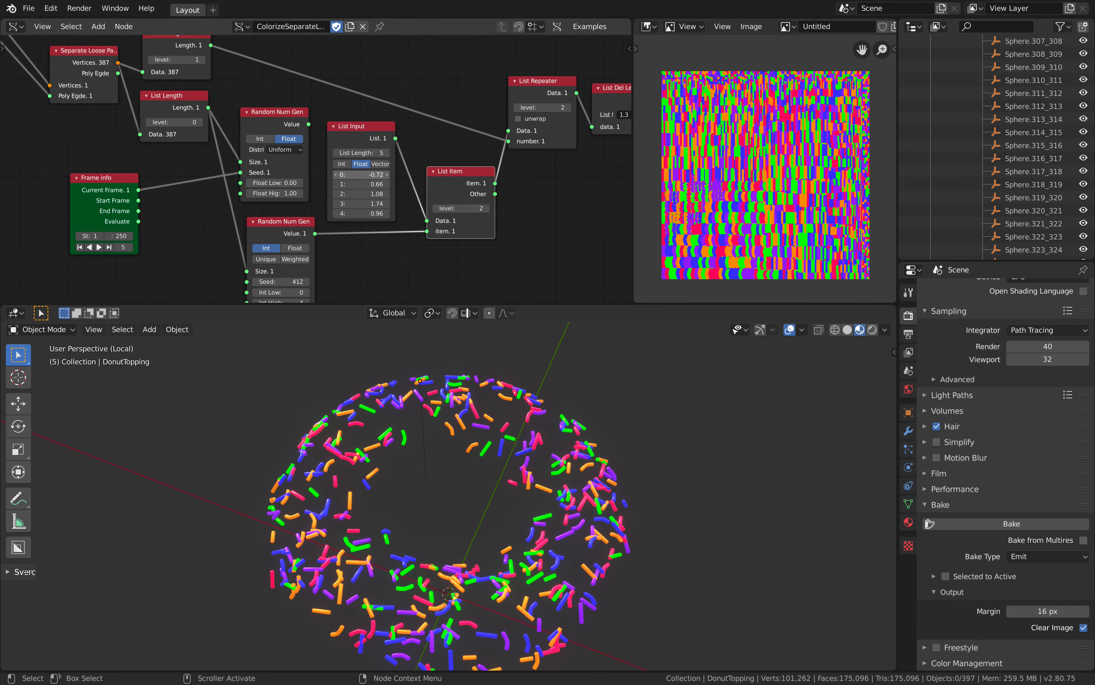
drag(362, 174, 371, 209)
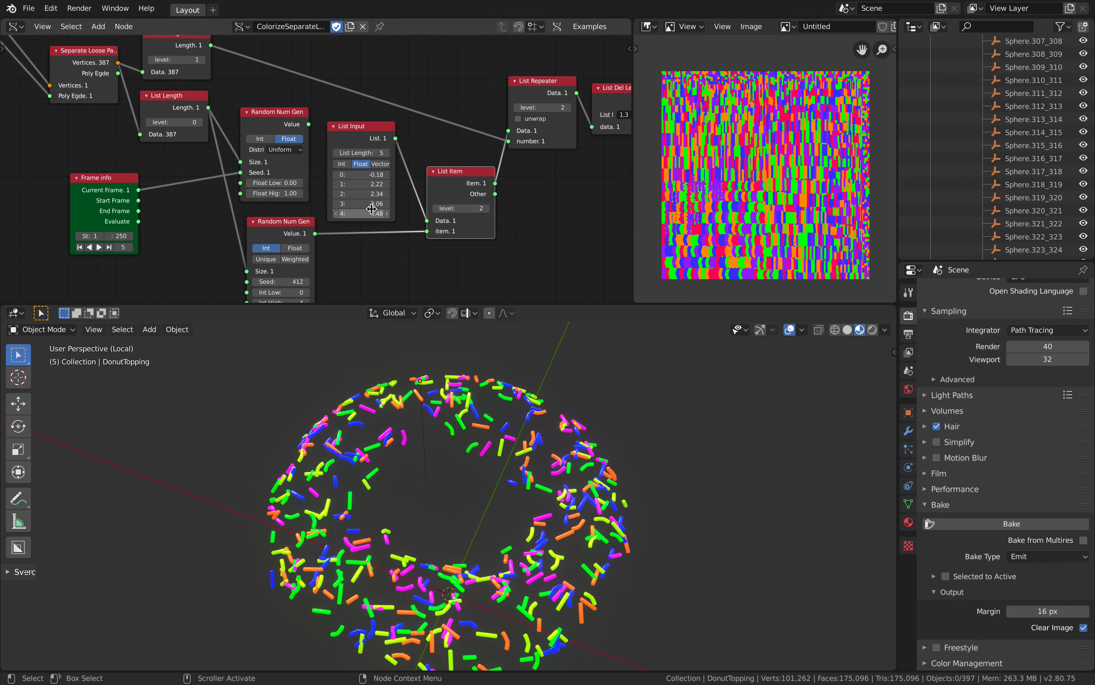
Widen the node editor and space the Color in MK1 and Vertex color nodes farther apart
middle_drag(577, 196, 541, 199)
drag(632, 172, 703, 175)
scroll(609, 175, down, 2)
middle_drag(609, 176, 434, 199)
scroll(527, 96, down, 1)
middle_drag(527, 96, 464, 163)
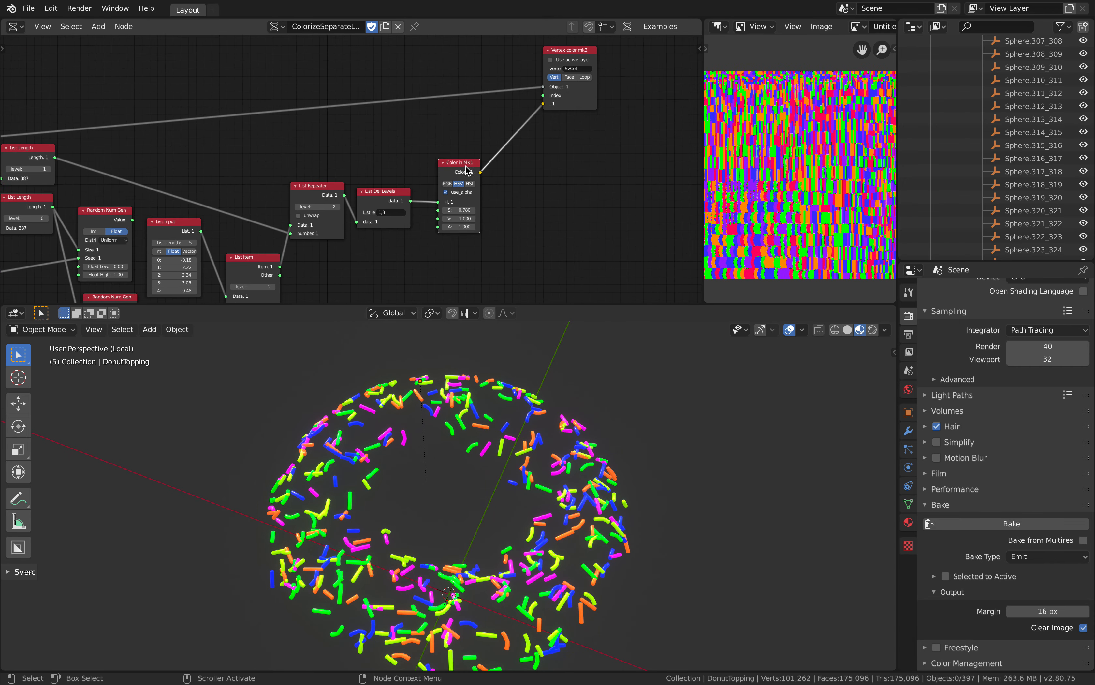
drag(465, 164, 489, 161)
click(612, 97)
drag(579, 98, 610, 96)
Examine the node chain from the separated loose parts and random number generators through List Item to the color output
middle_drag(138, 136, 398, 141)
scroll(148, 137, down, 4)
drag(181, 124, 160, 66)
scroll(393, 151, up, 4)
middle_drag(394, 152, 394, 49)
scroll(371, 100, up, 3)
drag(182, 185, 116, 186)
middle_drag(349, 129, 303, 142)
drag(303, 142, 304, 124)
middle_drag(278, 102, 226, 88)
scroll(226, 68, down, 1)
drag(235, 99, 232, 100)
middle_drag(366, 128, 309, 136)
drag(359, 183, 351, 187)
middle_drag(324, 163, 320, 171)
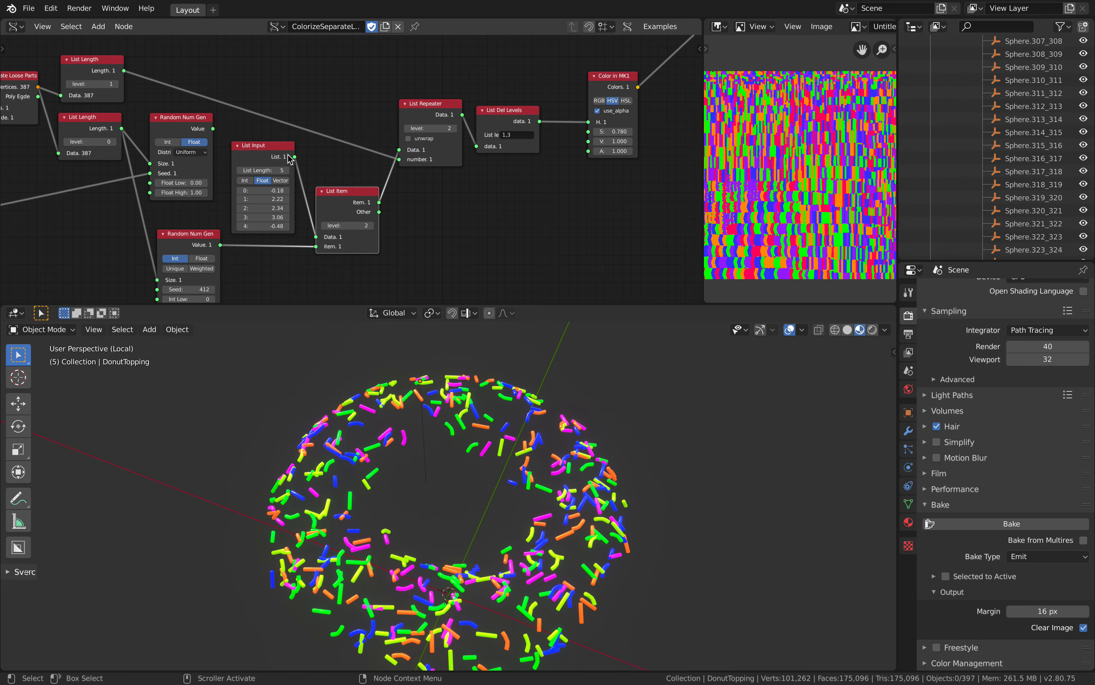
Try the float Random Num Gen's Value as the List Repeater's Data input, and relink List Item's Item output in its place
click(214, 128)
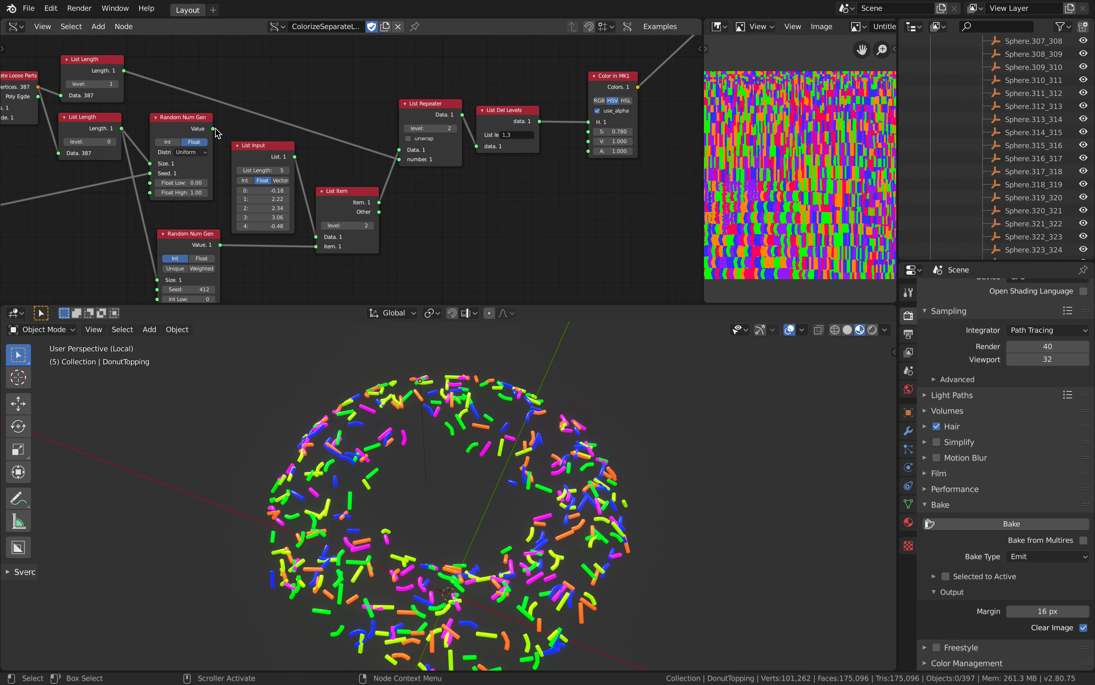
drag(214, 130, 398, 153)
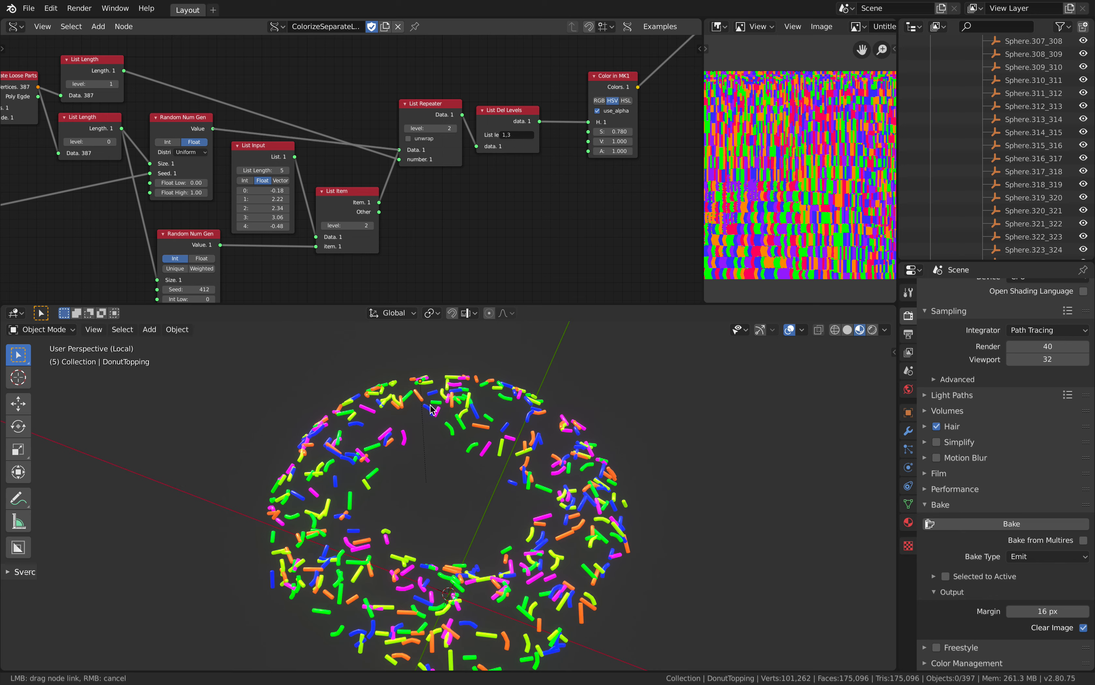
middle_drag(421, 435, 435, 427)
drag(380, 203, 403, 150)
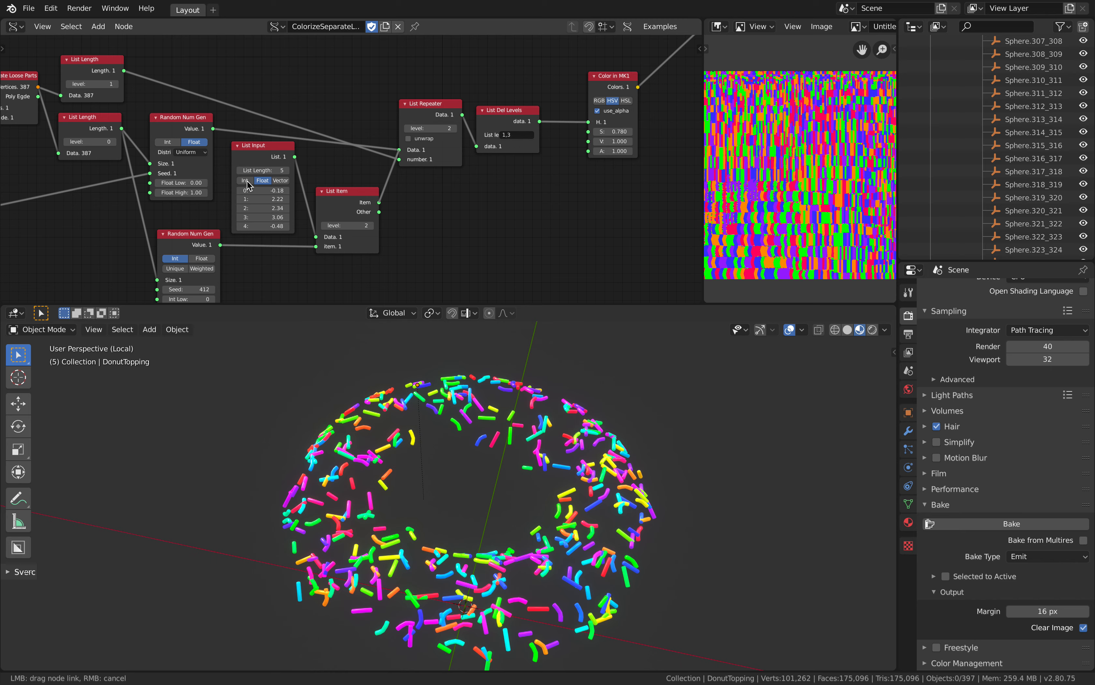
Nudge the List Input and List Item nodes slightly lower and bring the integer Random Num Gen node into focus
drag(274, 142, 275, 146)
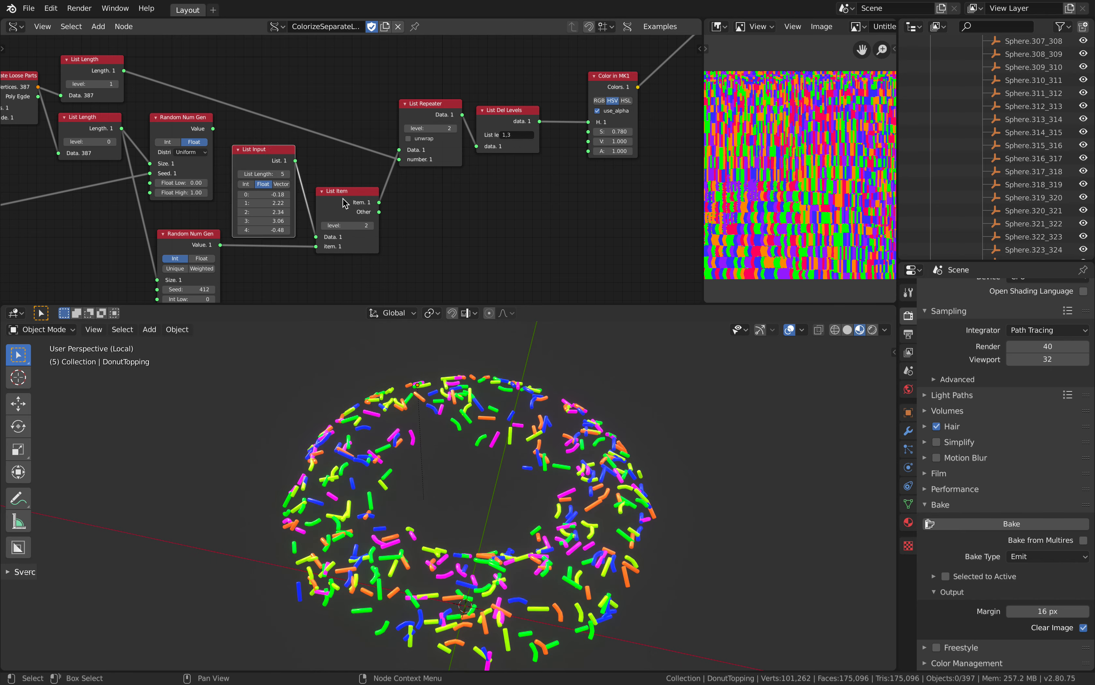
drag(344, 203, 344, 211)
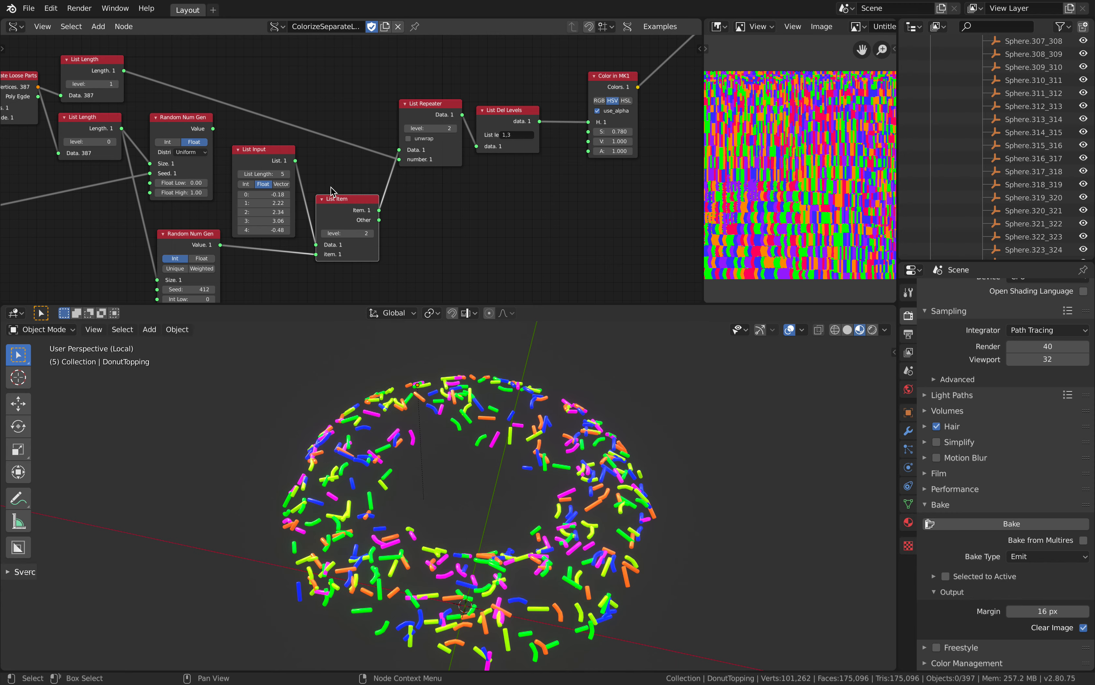
drag(334, 208, 336, 209)
middle_drag(312, 212, 343, 182)
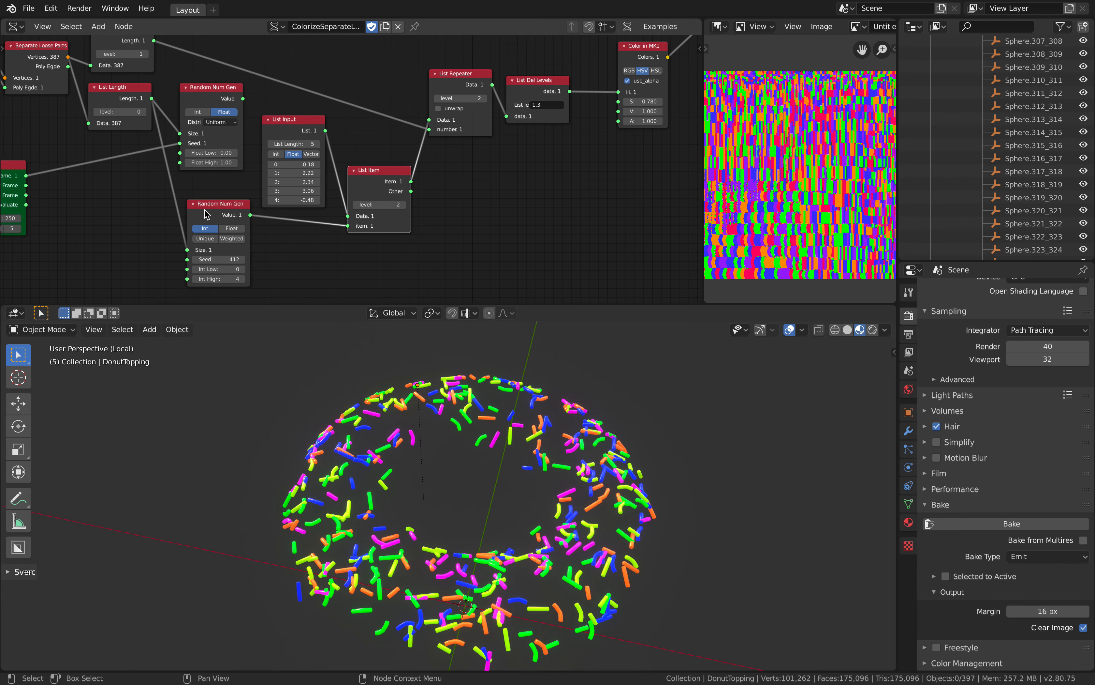
drag(205, 209, 198, 210)
middle_drag(240, 226, 217, 192)
scroll(238, 212, up, 1)
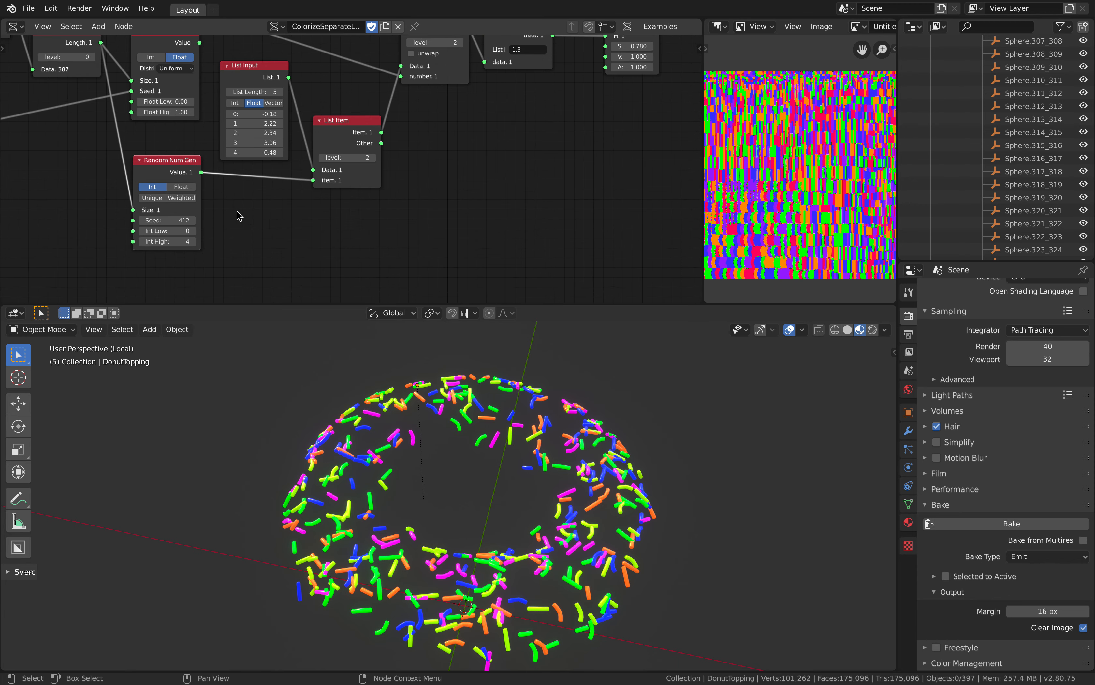
Annotate the space below List Item with the index sequence 0,1,2,3,4, a second row of numbers and an arrow pointing to List Item
click(245, 232)
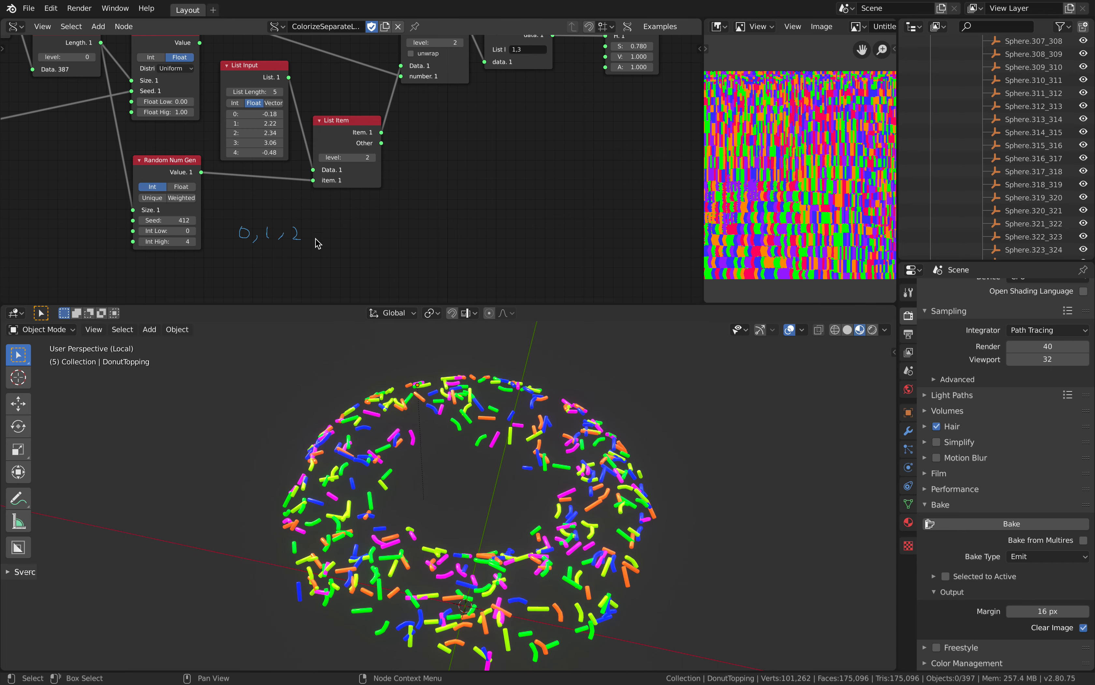
drag(333, 238, 325, 240)
mouse_move(342, 233)
mouse_down()
mouse_move(336, 243)
mouse_move(357, 232)
mouse_move(358, 247)
mouse_up()
middle_drag(349, 242, 273, 242)
drag(245, 264, 244, 283)
mouse_move(255, 277)
mouse_down()
mouse_move(287, 287)
mouse_move(320, 264)
mouse_move(319, 287)
mouse_up()
middle_drag(329, 247, 323, 251)
mouse_move(329, 261)
mouse_down()
mouse_move(309, 202)
mouse_move(313, 210)
mouse_up()
middle_drag(299, 174, 312, 207)
drag(275, 158, 278, 159)
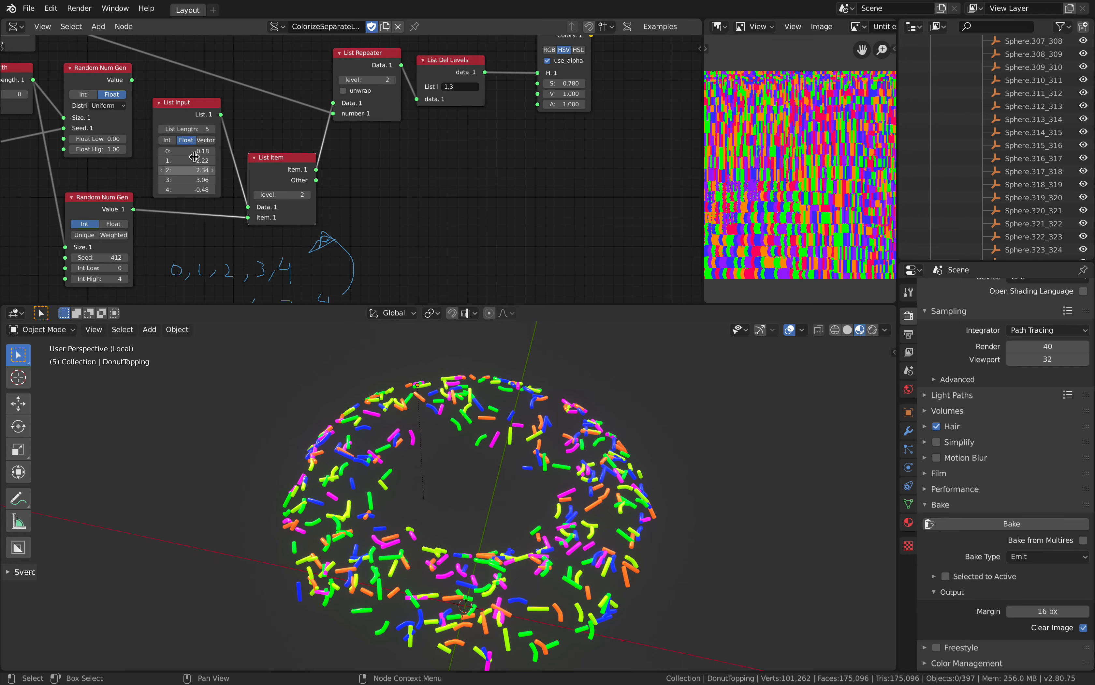
Shift the List Repeater, List Del Levels and Color in MK1 nodes slightly while following the chain from List Item to Vertex color
middle_drag(391, 184, 349, 232)
drag(331, 140, 414, 108)
middle_drag(409, 106, 338, 130)
drag(339, 129, 343, 123)
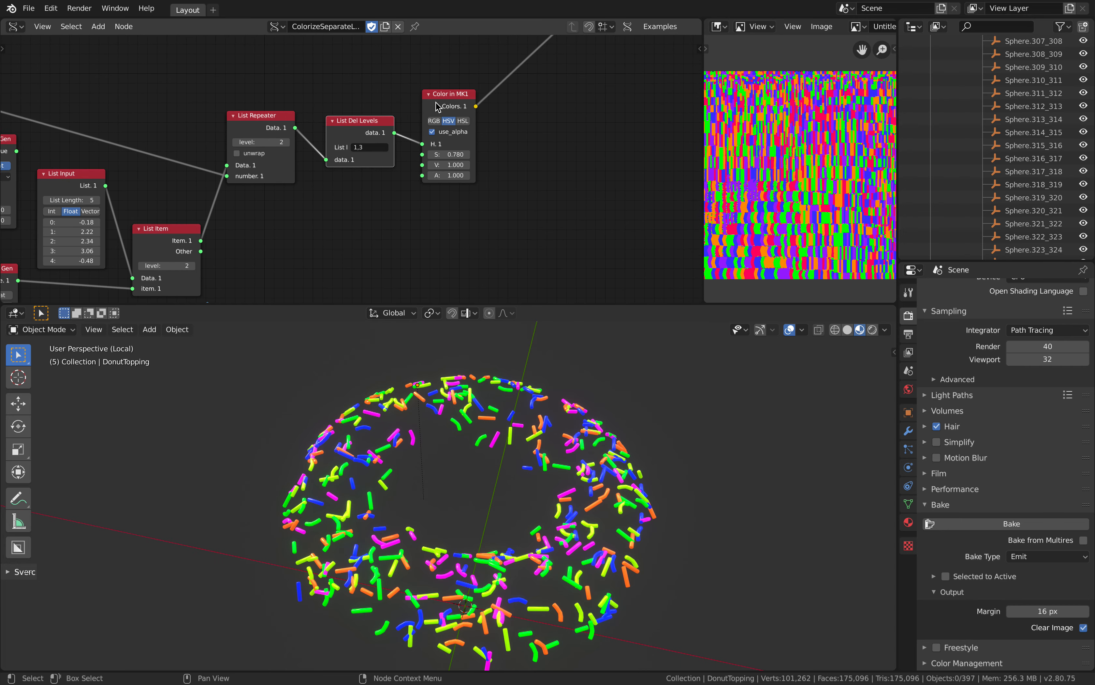
drag(453, 94, 463, 93)
scroll(482, 128, down, 1)
middle_drag(480, 130, 416, 158)
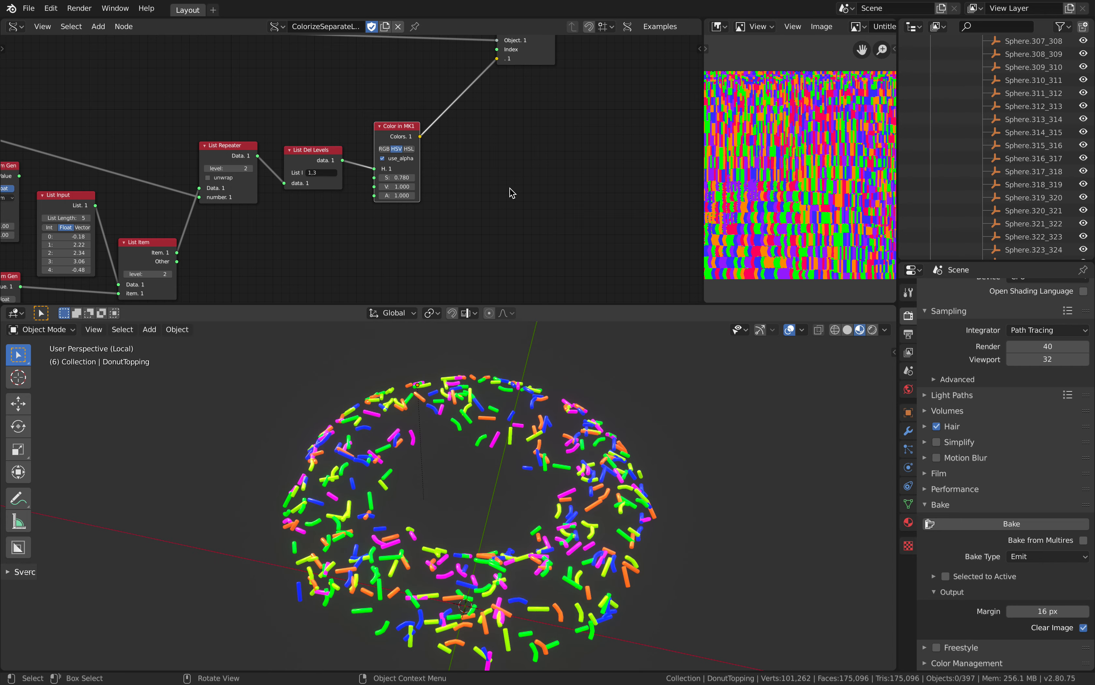
scroll(521, 192, down, 2)
scroll(497, 419, down, 3)
Examine the hue-list colors on the DonutTopping sprinkles up close and from another angle, with the object deselected and selected
click(471, 441)
scroll(501, 446, up, 3)
middle_drag(514, 573, 608, 417)
key(alt+a)
scroll(539, 441, up, 5)
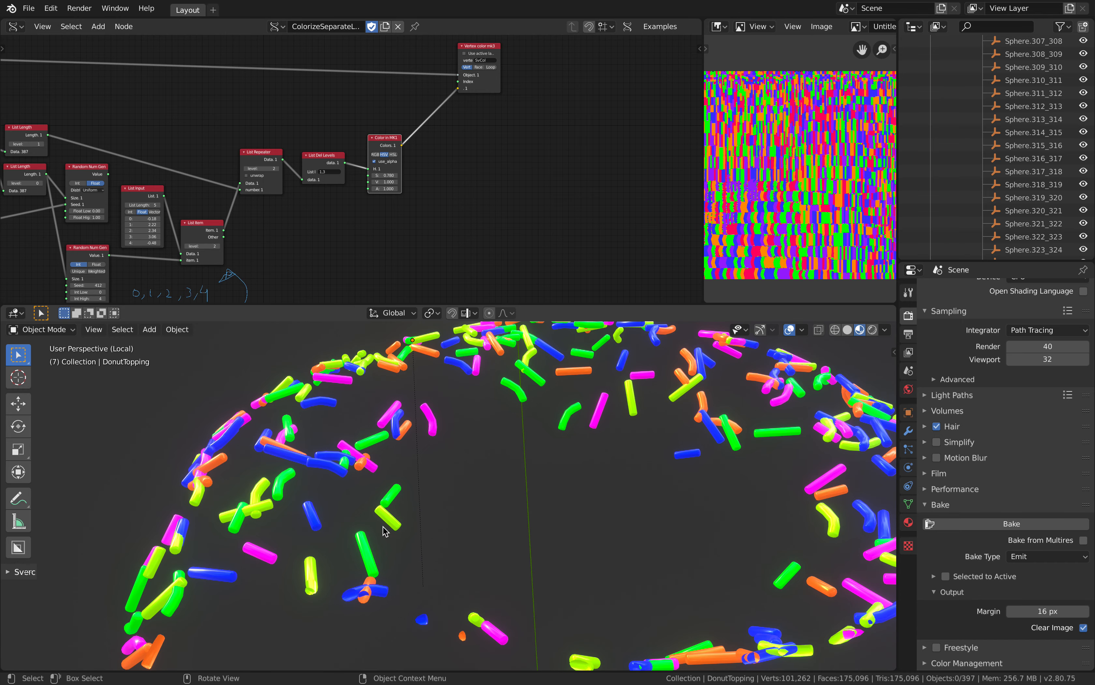
scroll(471, 507, down, 5)
middle_drag(557, 482, 534, 455)
click(515, 402)
click(507, 415)
middle_drag(506, 415, 468, 434)
click(497, 430)
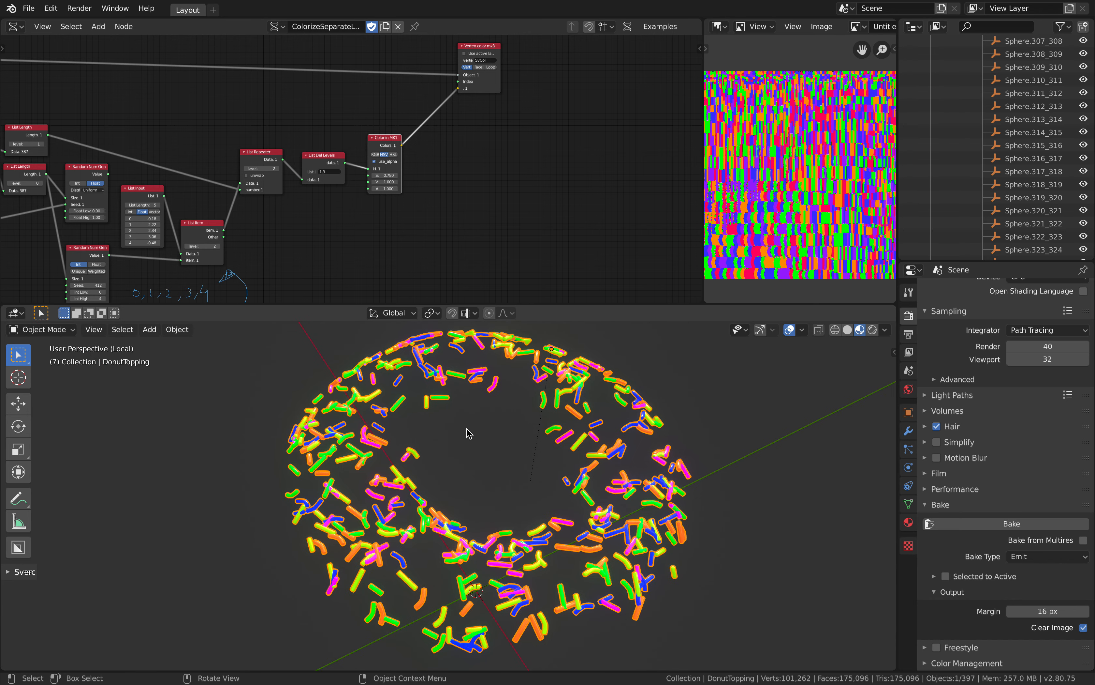